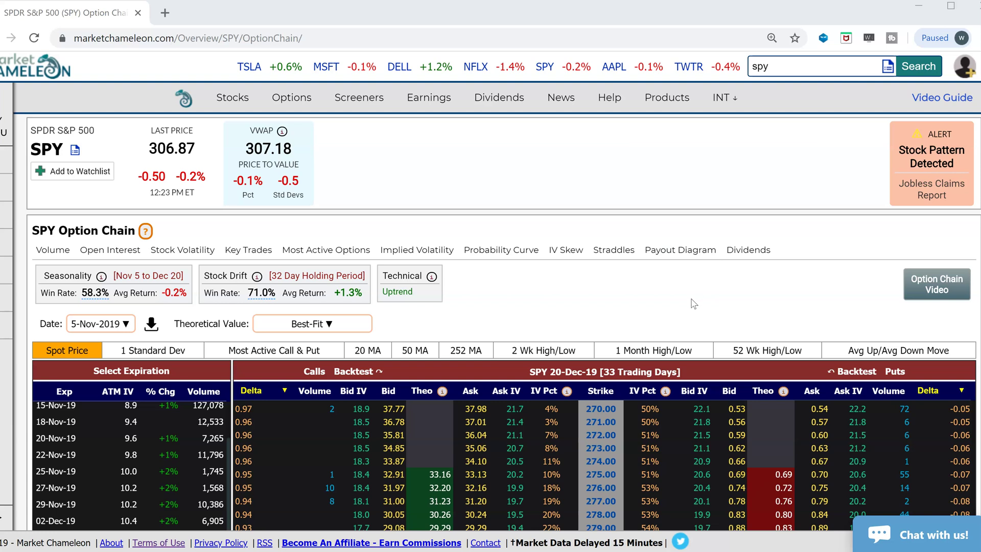
- Examine the SPY 20-Dec-19 option chain, comparing put prices and implied volatility across strikes down to the current spot price
scroll(694, 304, "down", 3)
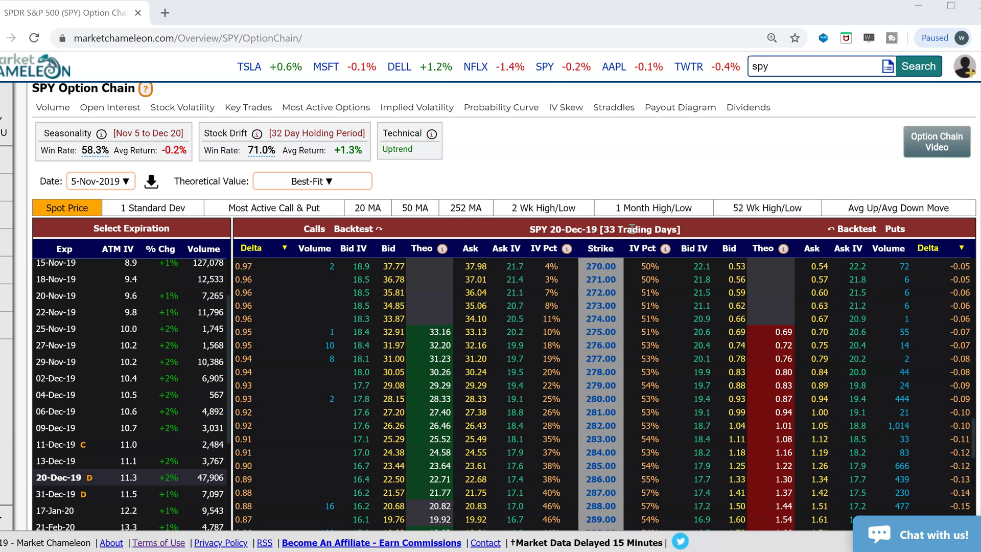
left_click_drag(558, 230, 552, 230)
left_click(605, 229)
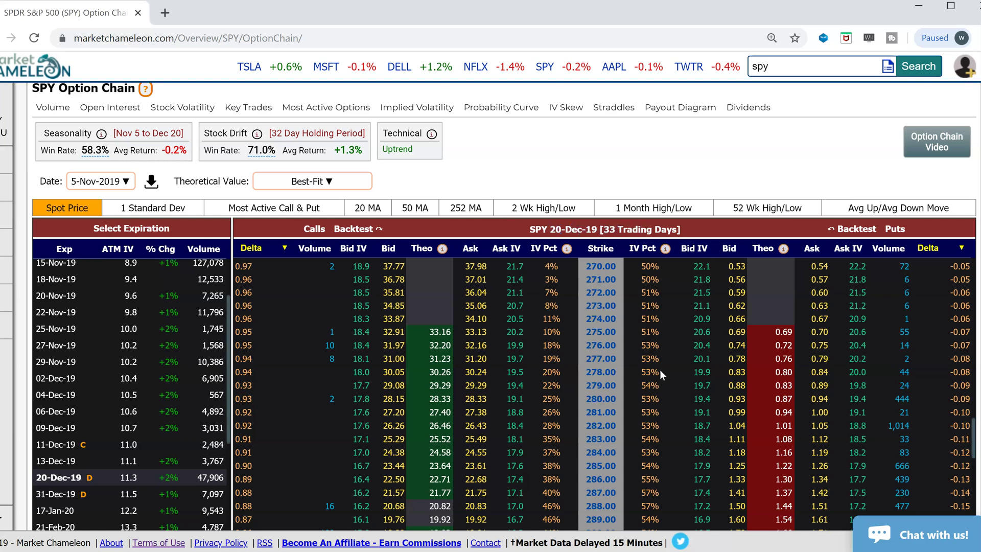
scroll(649, 350, "up", 8)
scroll(605, 205, "down", 2)
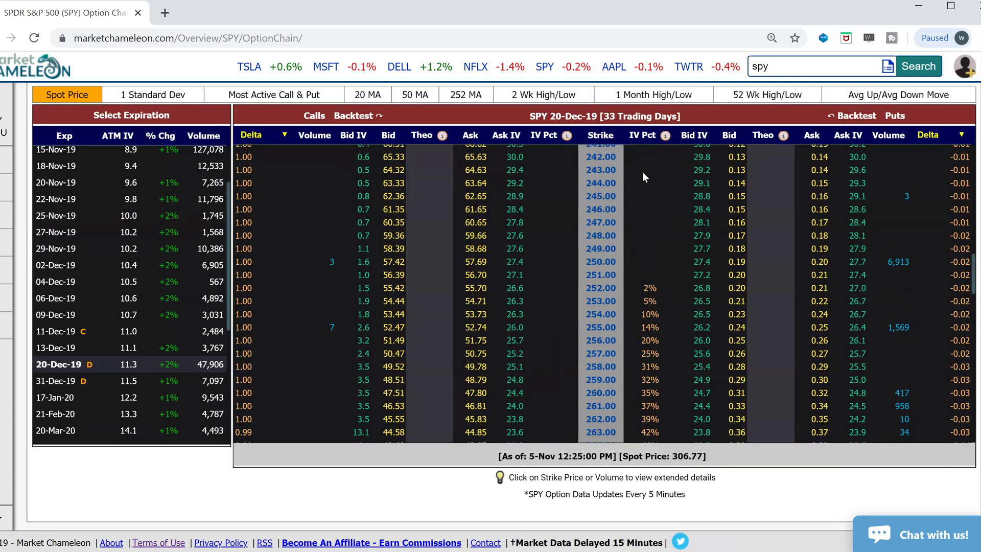
scroll(955, 220, "up", 5)
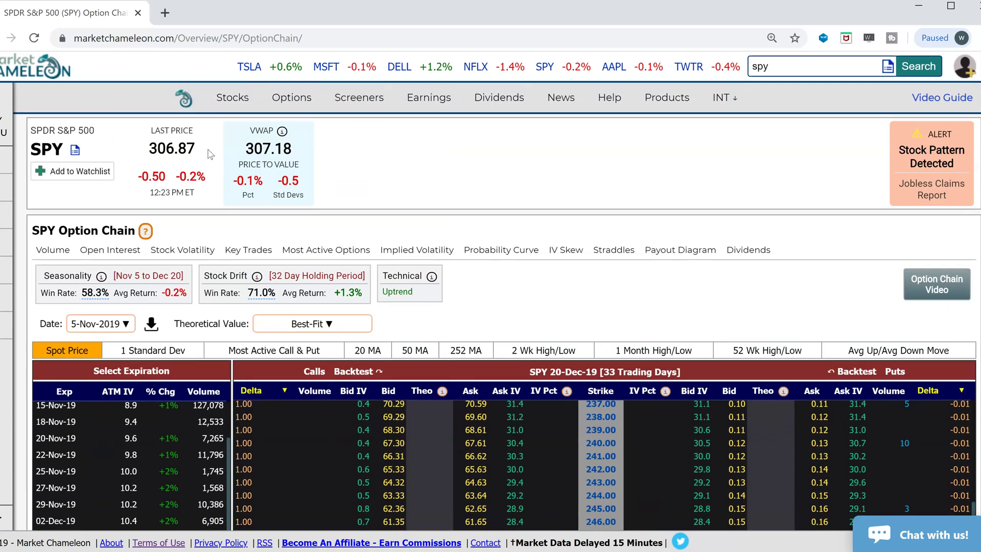
scroll(644, 327, "down", 2)
scroll(689, 399, "down", 3)
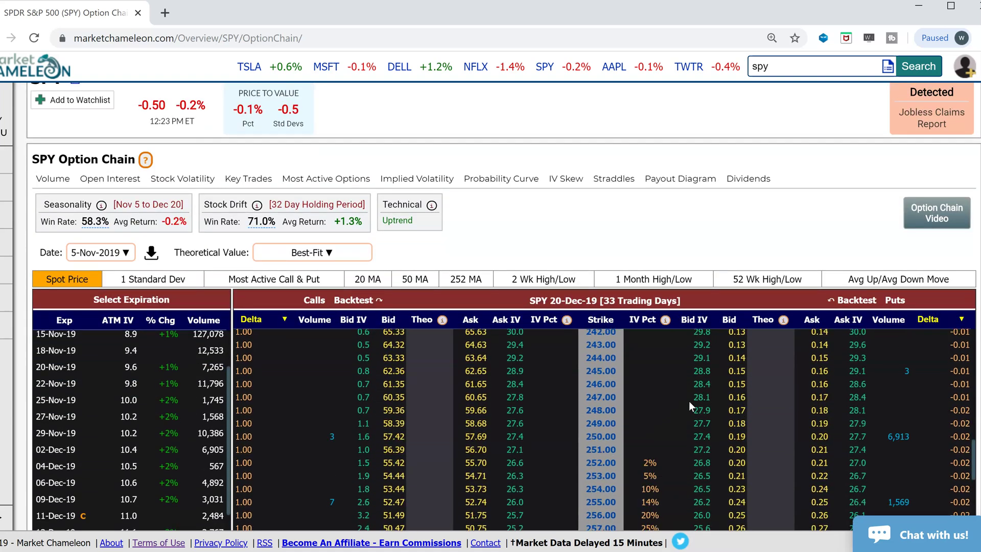
scroll(647, 399, "down", 3)
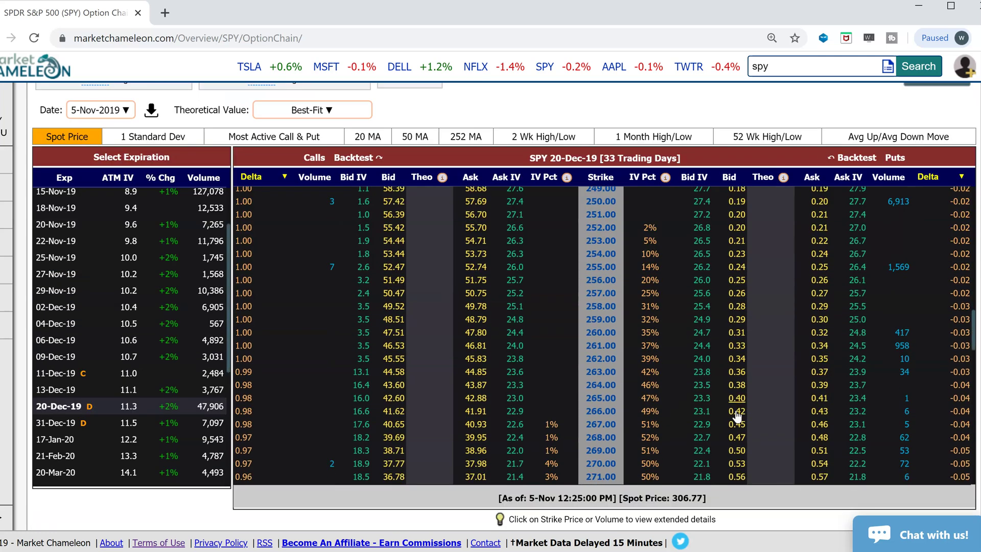
scroll(542, 369, "down", 2)
scroll(656, 414, "down", 4)
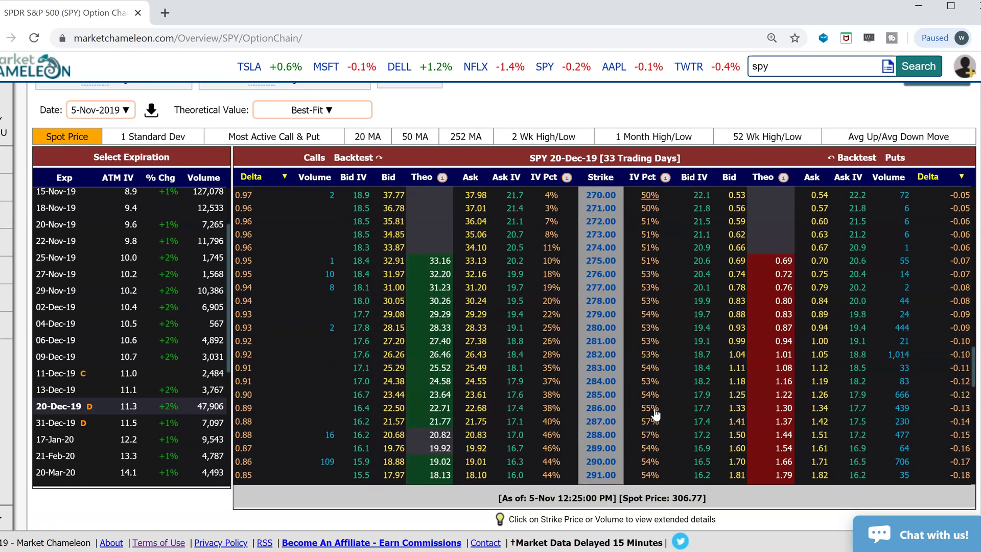
scroll(655, 413, "down", 1)
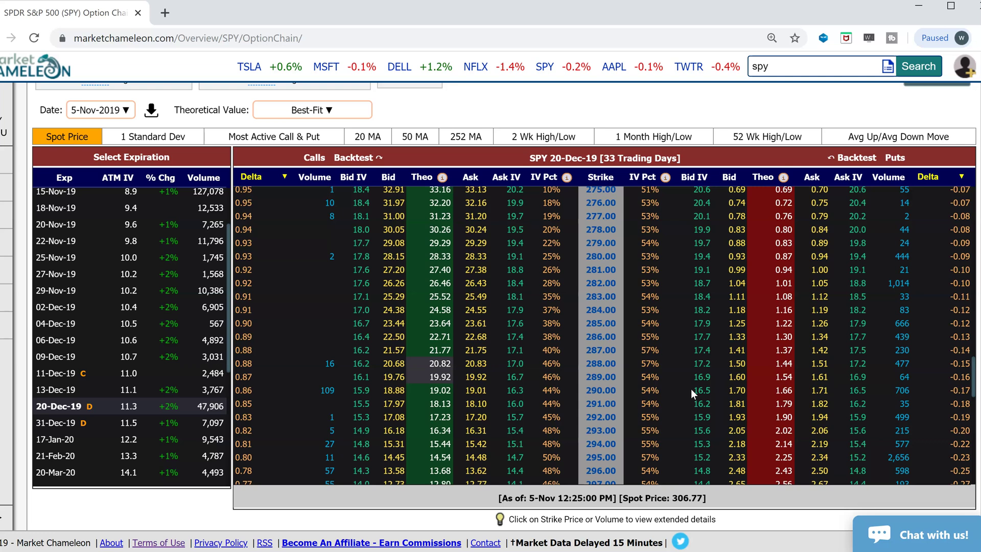
scroll(695, 386, "down", 3)
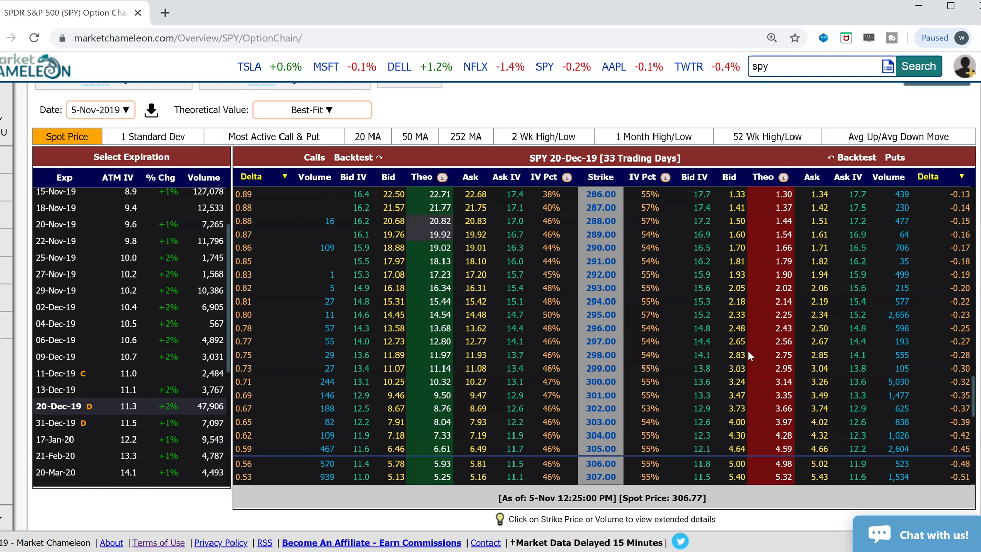
- Start an option strategy by selling one 20-Dec-19 SPY put at the 298 strike at the bid price
mouse_move(603, 364)
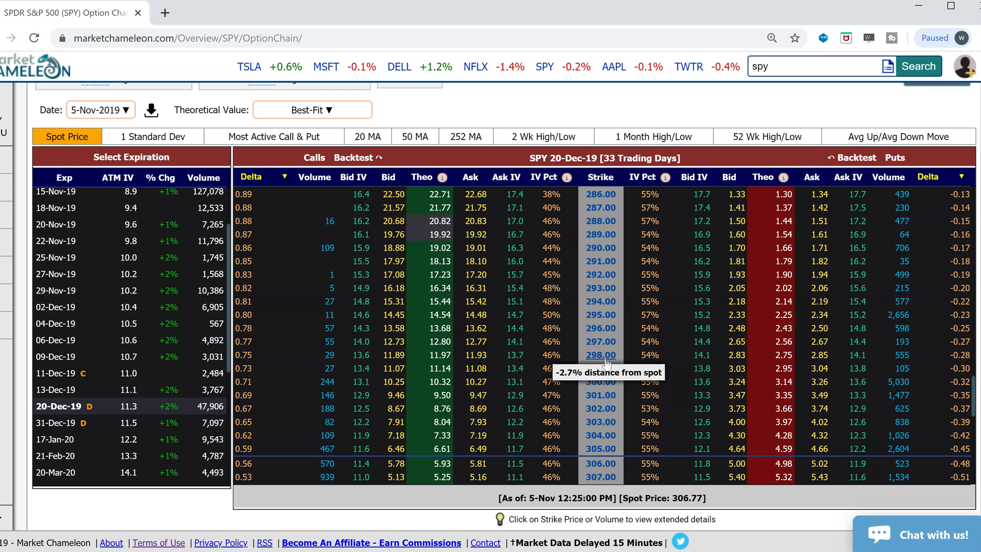
left_click_drag(696, 498, 677, 500)
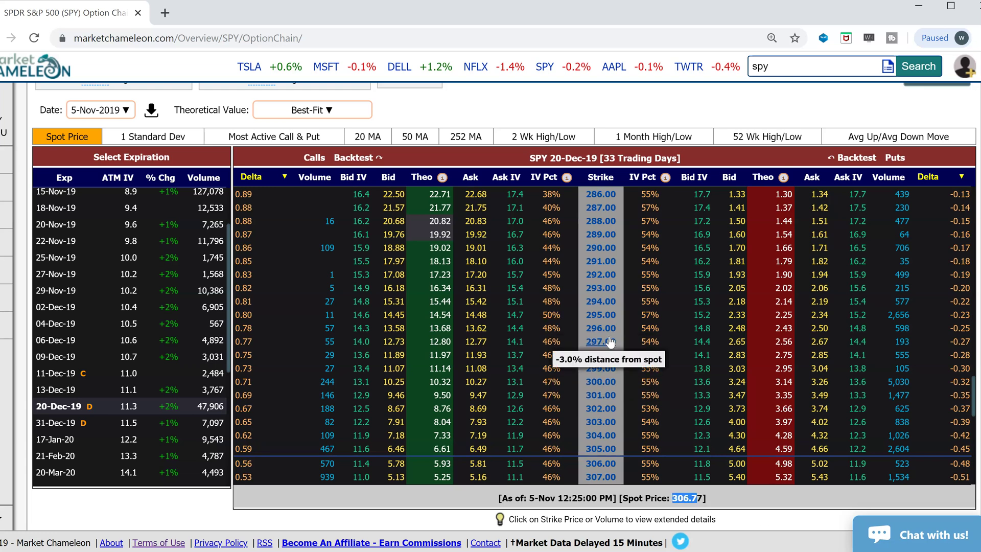
left_click(741, 360)
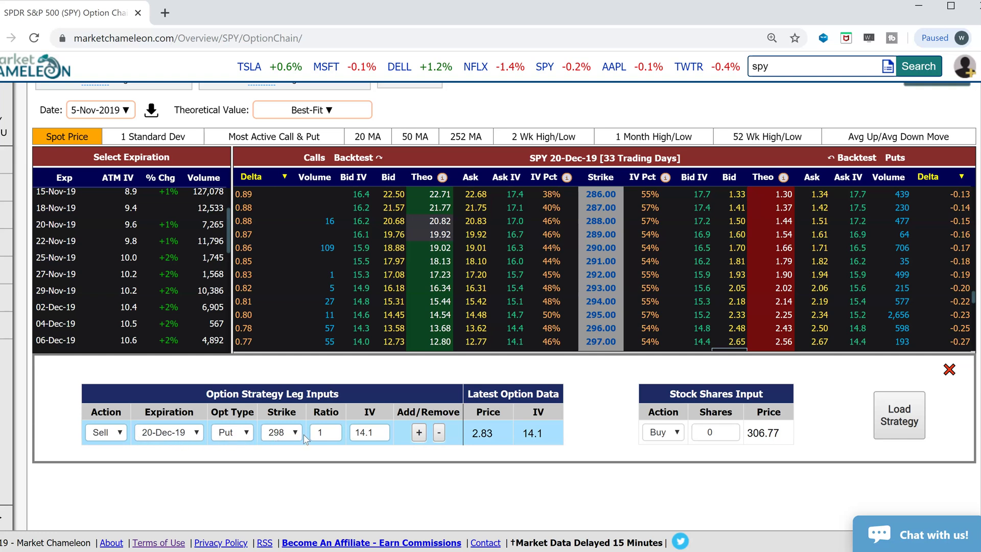
left_click(495, 433)
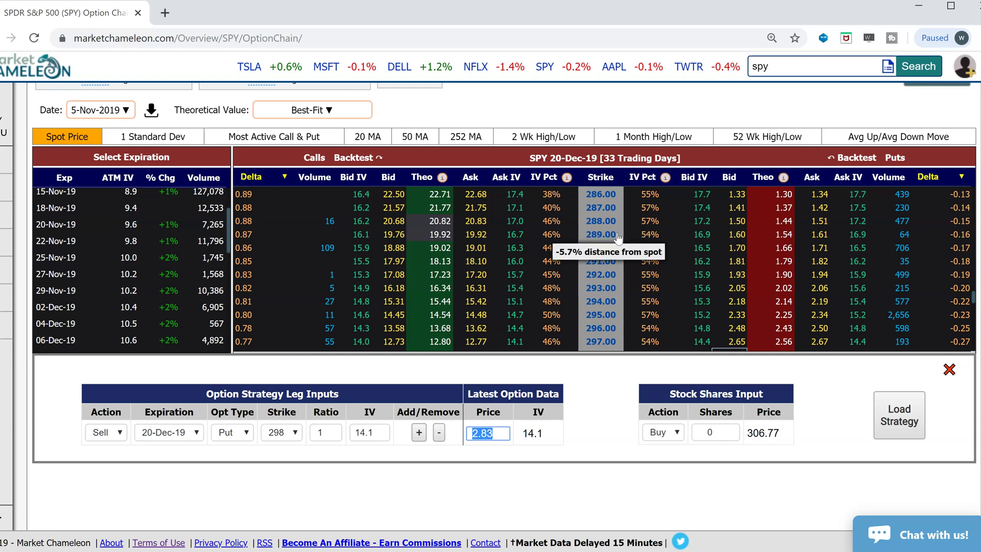
- Add a leg buying the 20-Dec-19 put at the 289 strike and set its ratio to 2
left_click(821, 236)
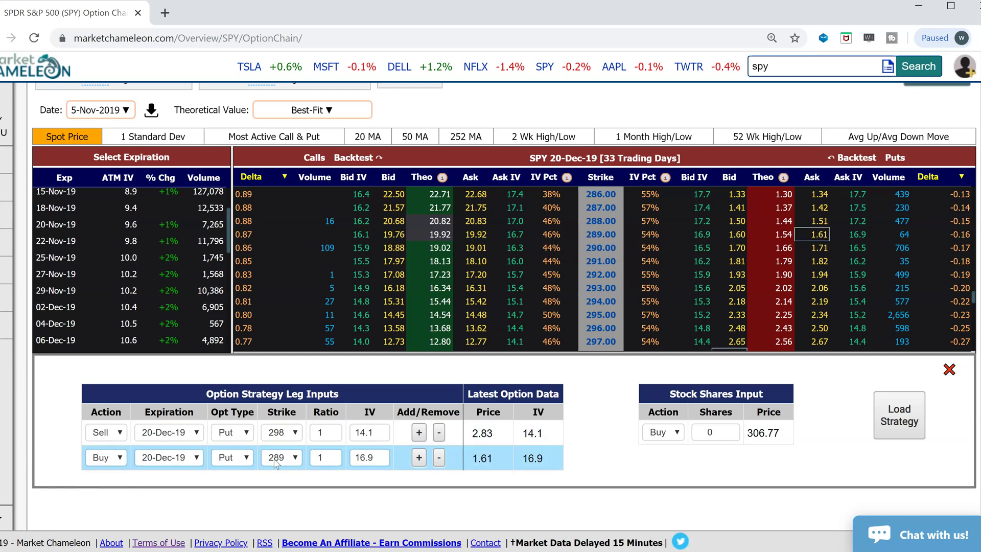
left_click(332, 454)
left_click_drag(499, 458, 472, 459)
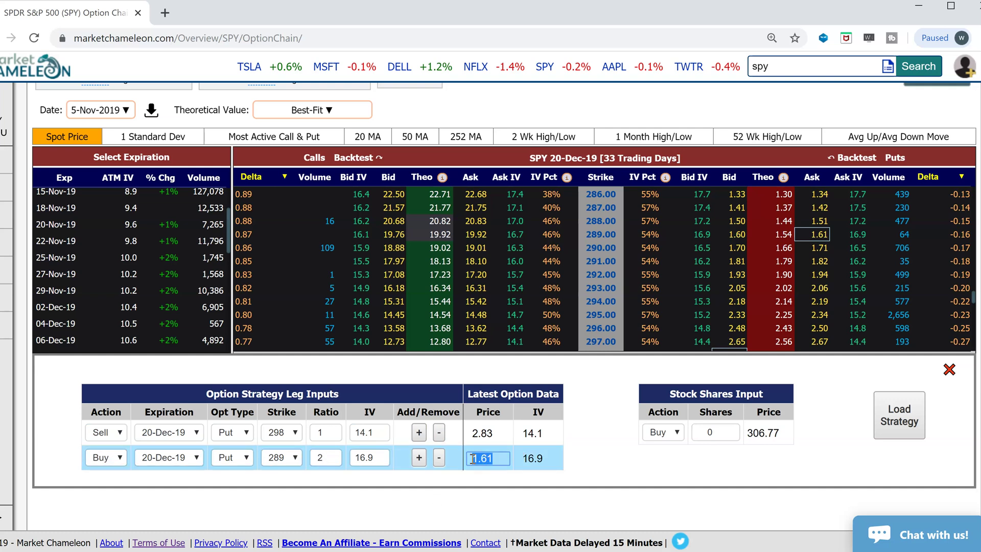
- Load the put backspread strategy and view its payout diagram at expiration
left_click(899, 420)
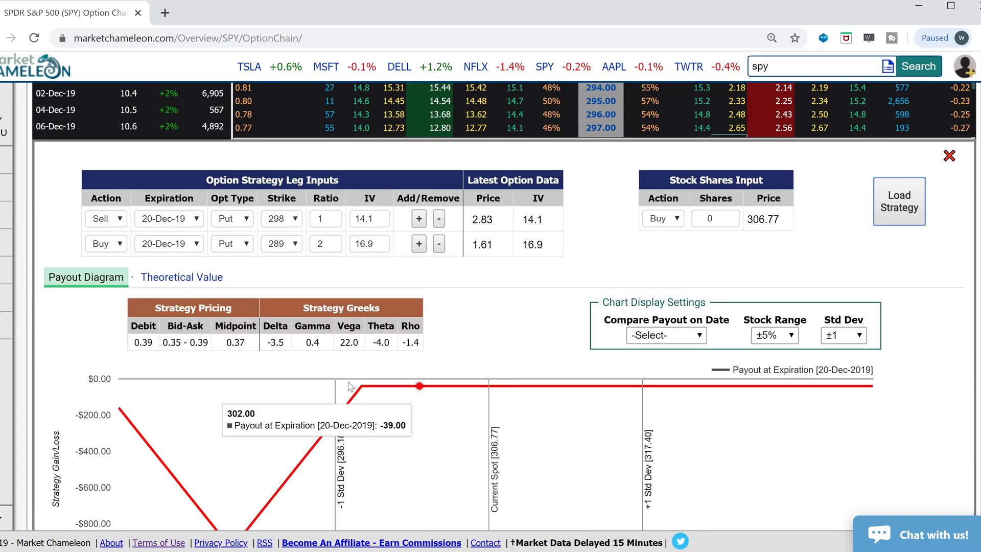
scroll(301, 223, "down", 3)
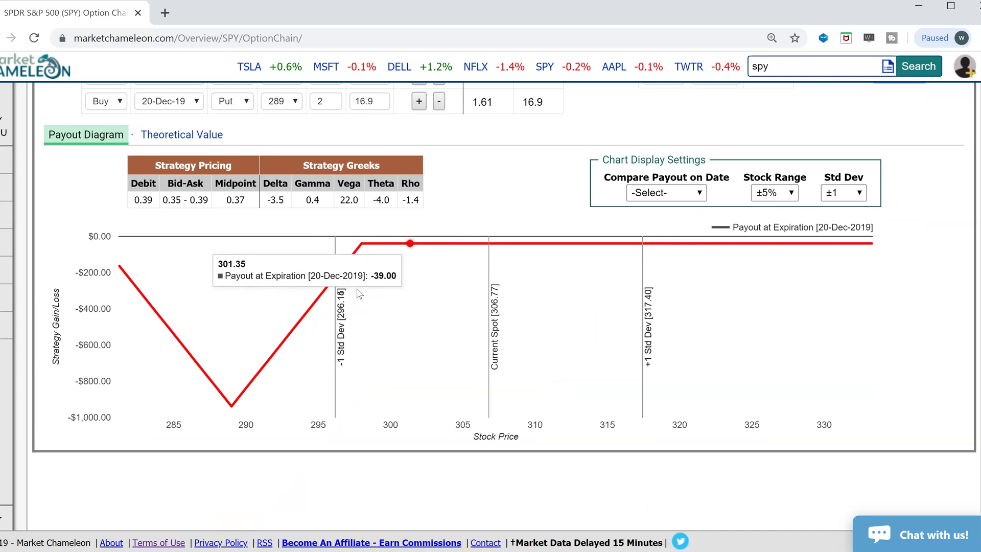
scroll(616, 252, "up", 1)
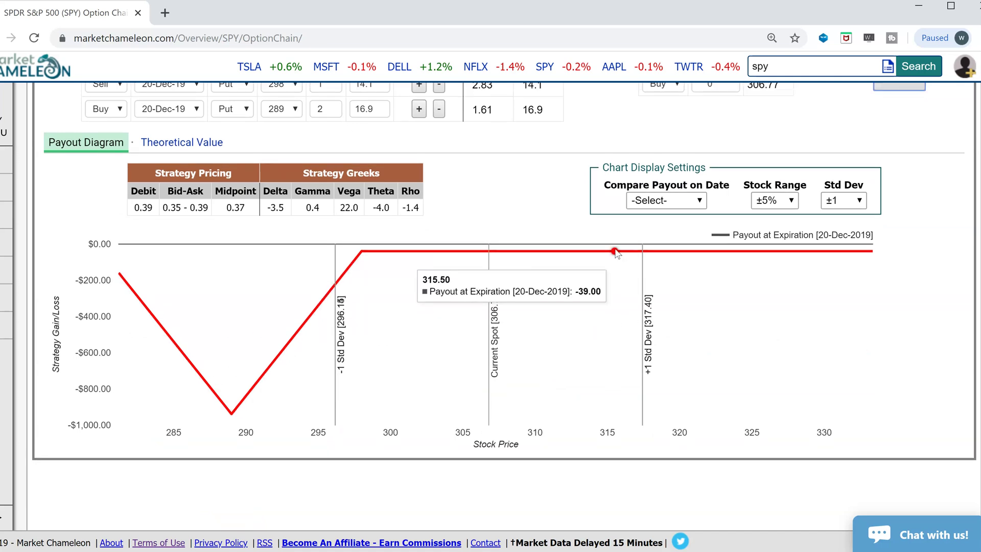
- Examine the strategy's debit against the latest prices of the sold 298 put and the bought 289 puts
scroll(616, 253, "up", 2)
double_click(142, 343)
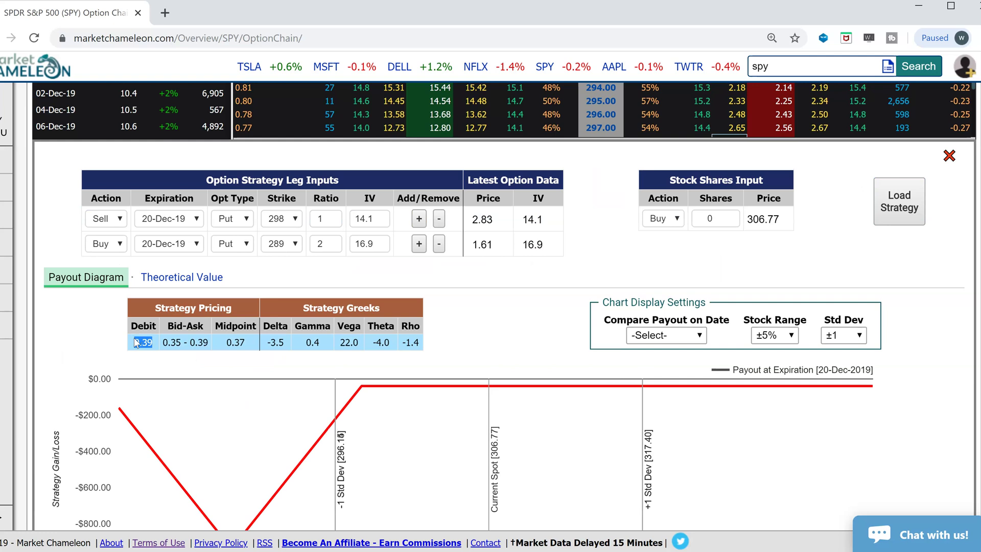
double_click(473, 220)
left_click(483, 245)
double_click(483, 244)
left_click(500, 218)
left_click_drag(501, 219, 471, 219)
left_click(475, 219)
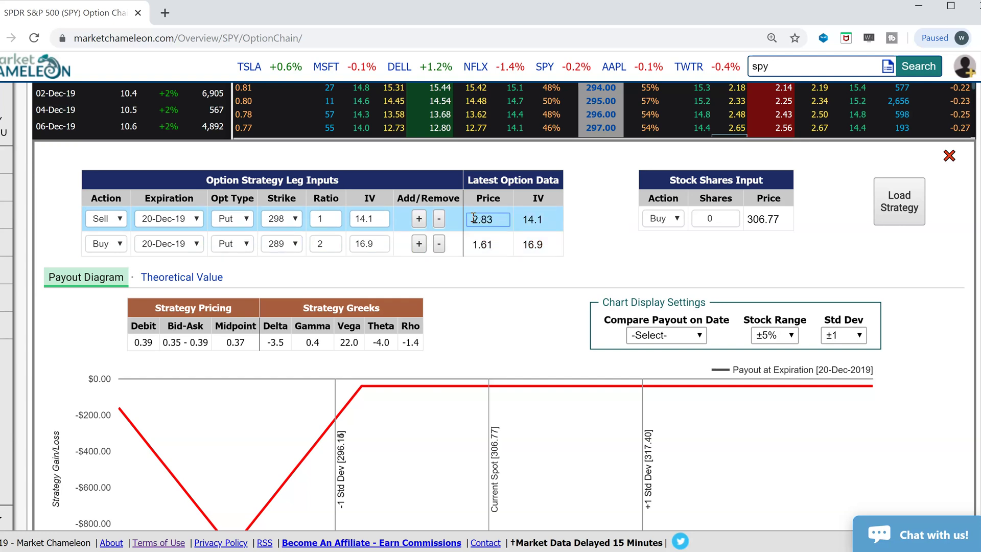
double_click(474, 245)
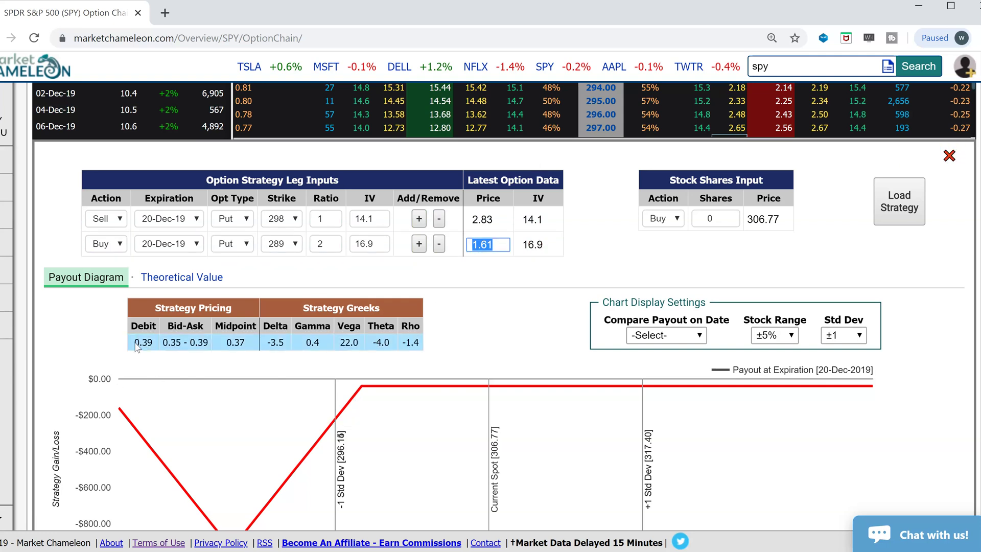
left_click_drag(153, 347, 138, 342)
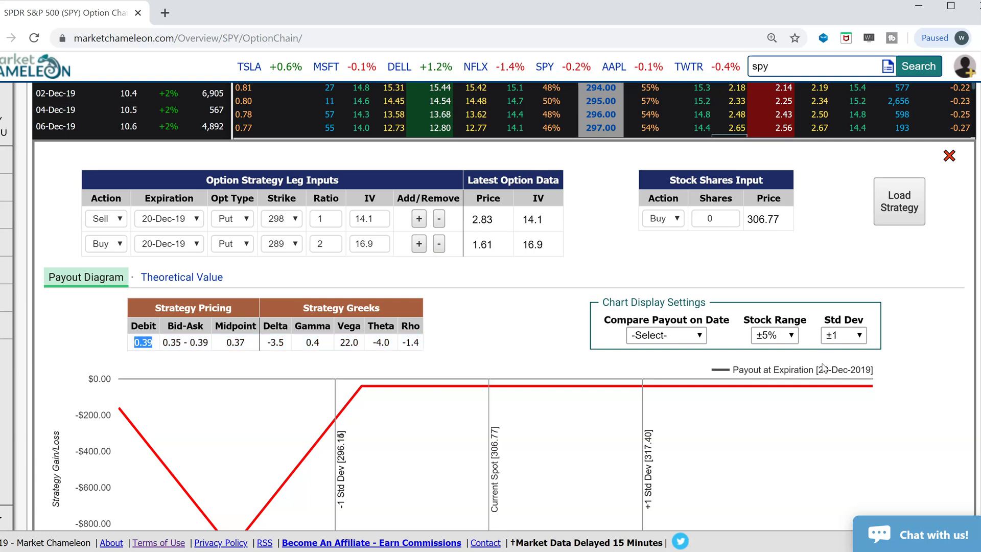
- Widen the payout chart's stock range to ±10% and check the strategy's payout against its debit
left_click(796, 336)
left_click(779, 425)
scroll(876, 462, "down", 3)
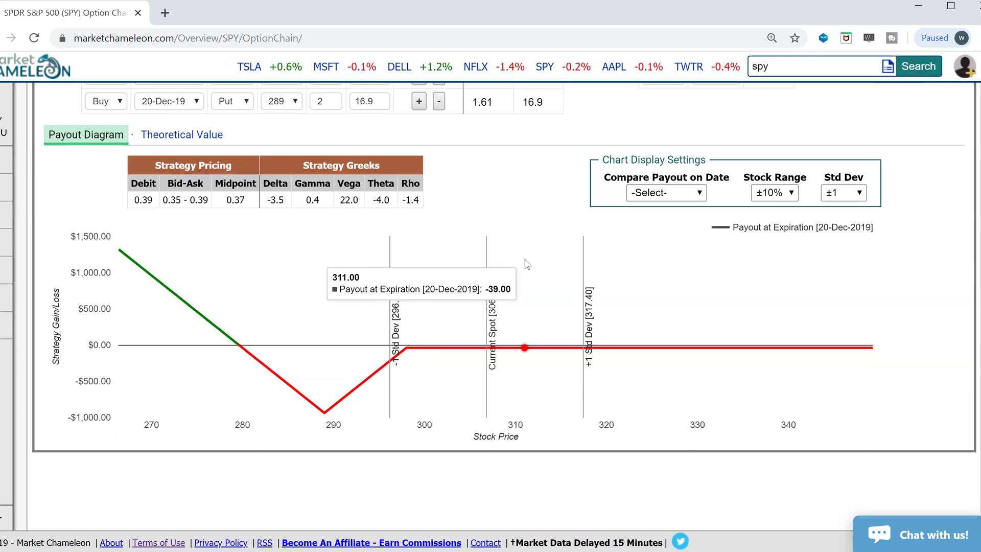
scroll(526, 262, "up", 1)
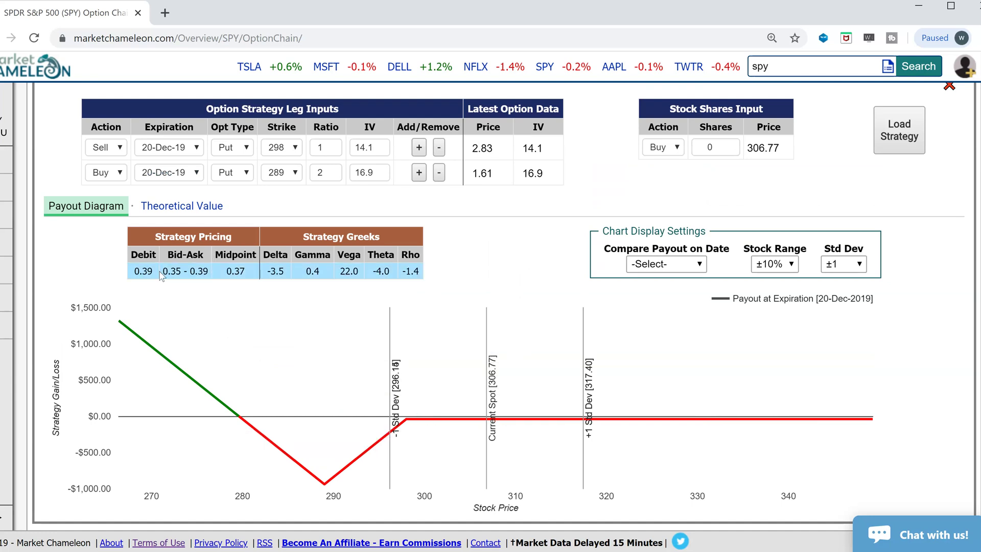
left_click_drag(148, 272, 134, 271)
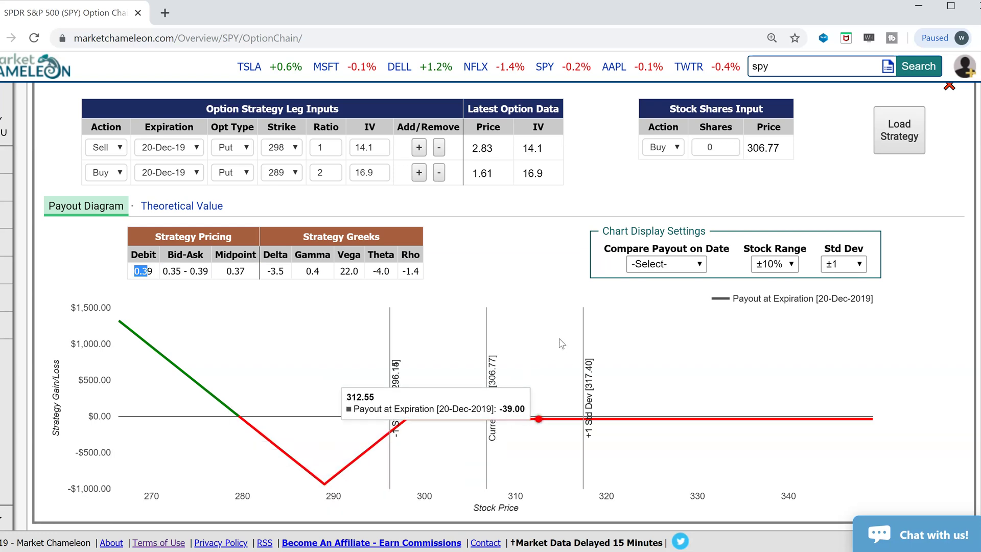
- Change the sold put's strike to 300 and reload the strategy to update its pricing and payout diagram
scroll(562, 344, "up", 1)
scroll(561, 344, "down", 1)
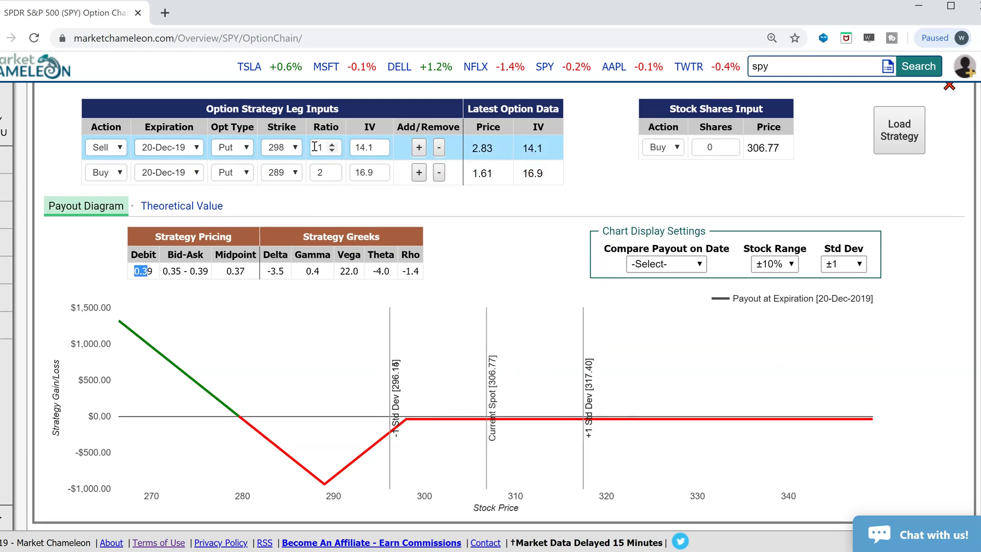
left_click(296, 152)
left_click_drag(296, 449, 295, 462)
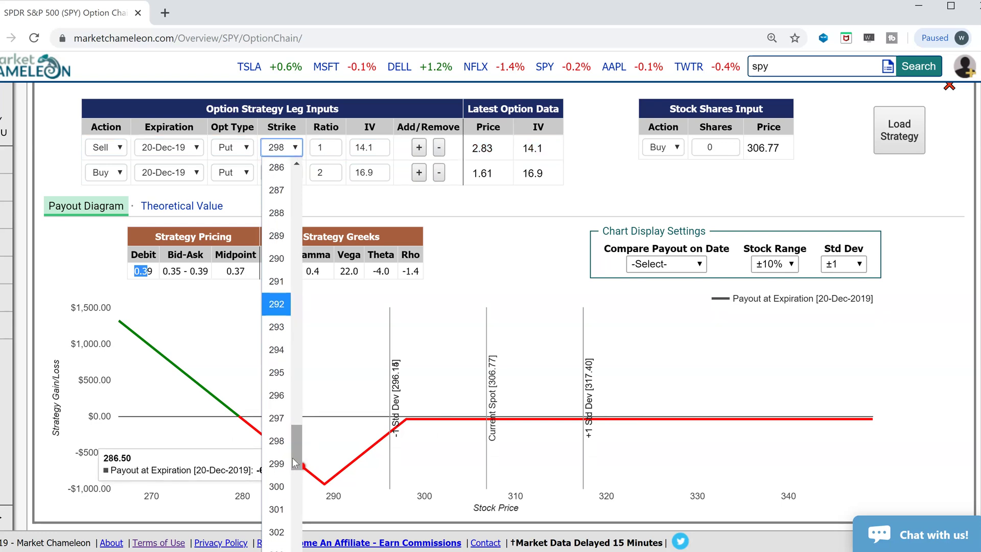
left_click(282, 485)
left_click_drag(494, 148, 478, 148)
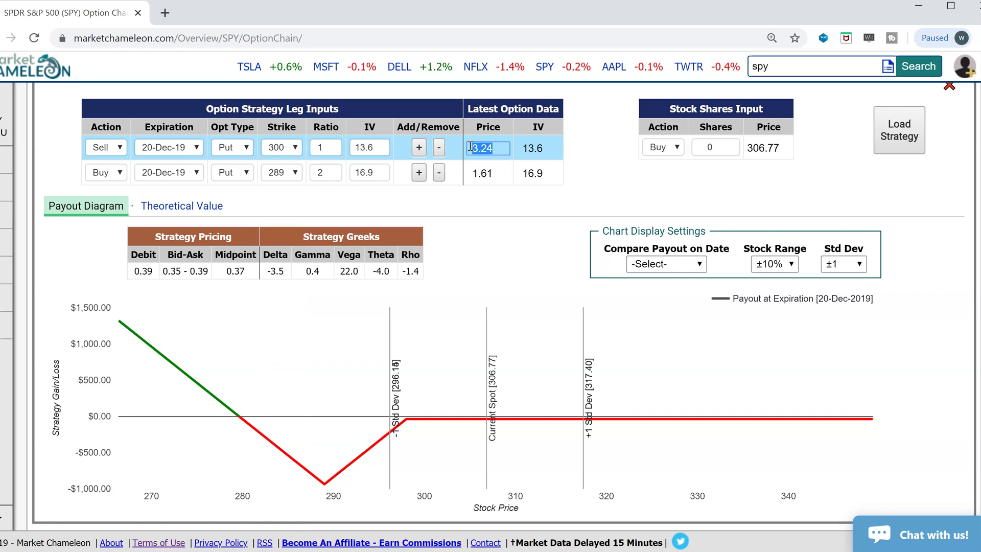
left_click(899, 130)
scroll(236, 227, "down", 1)
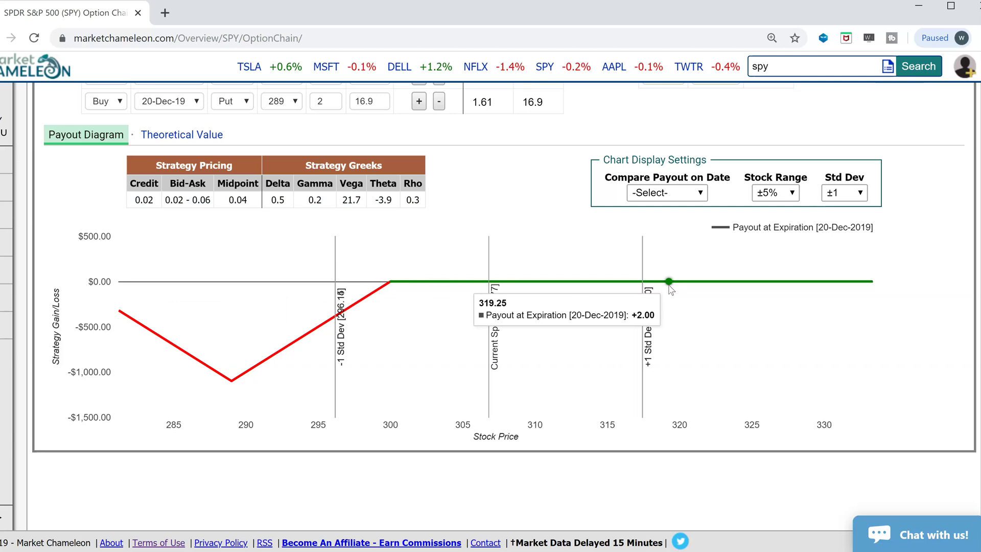
- Set the stock range to ±10% for the 300/289 put strategy and review its payout at expiration
left_click(794, 200)
left_click(784, 283)
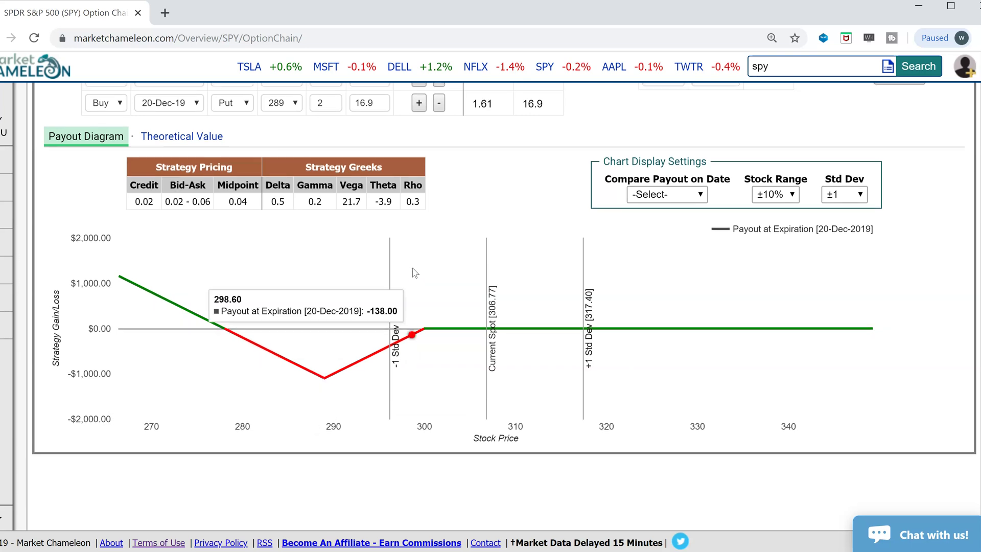
scroll(412, 271, "up", 3)
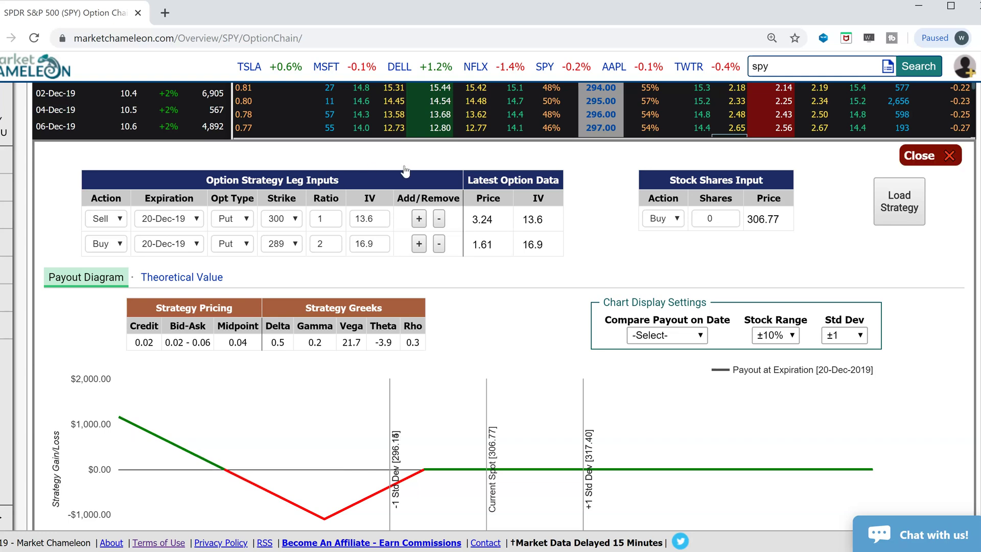
scroll(396, 461, "down", 1)
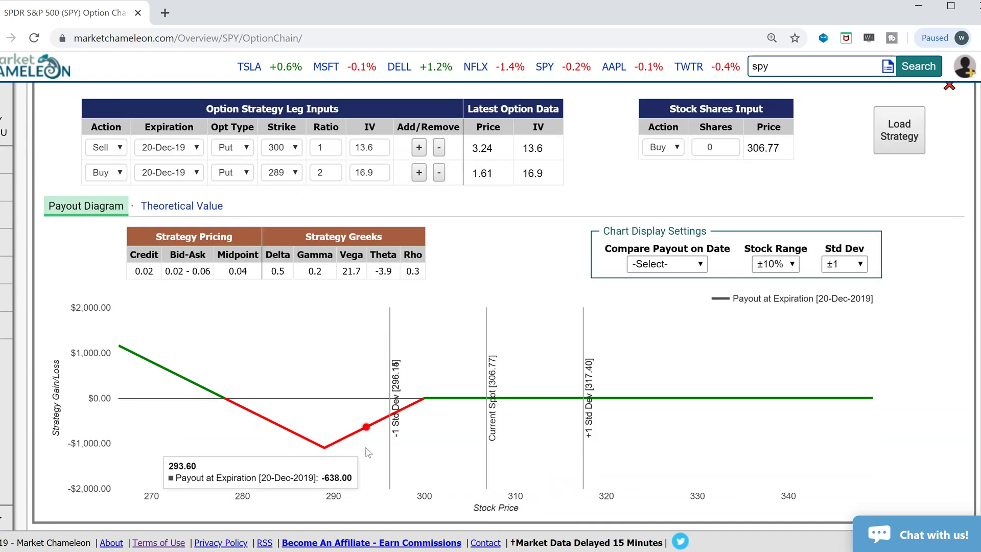
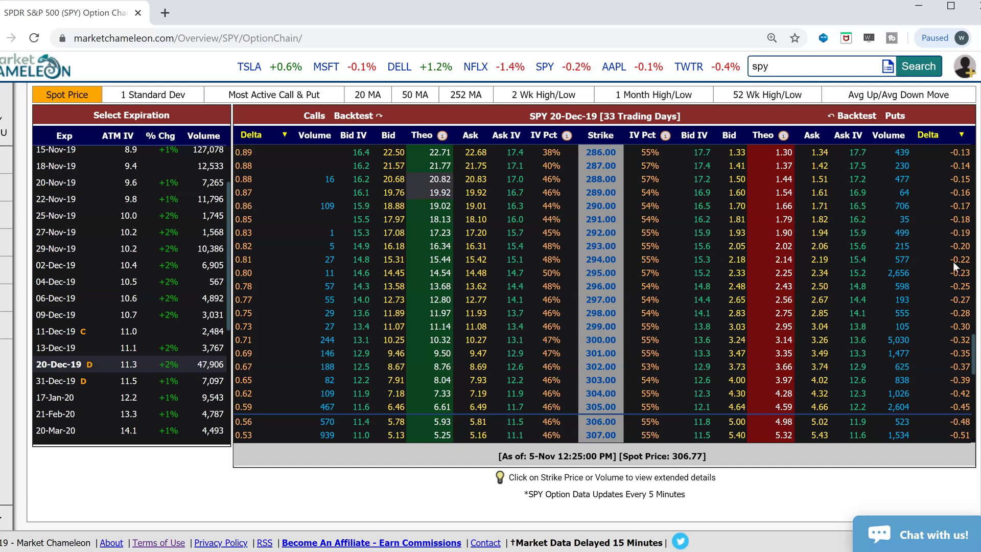
scroll(133, 143, "up", 5)
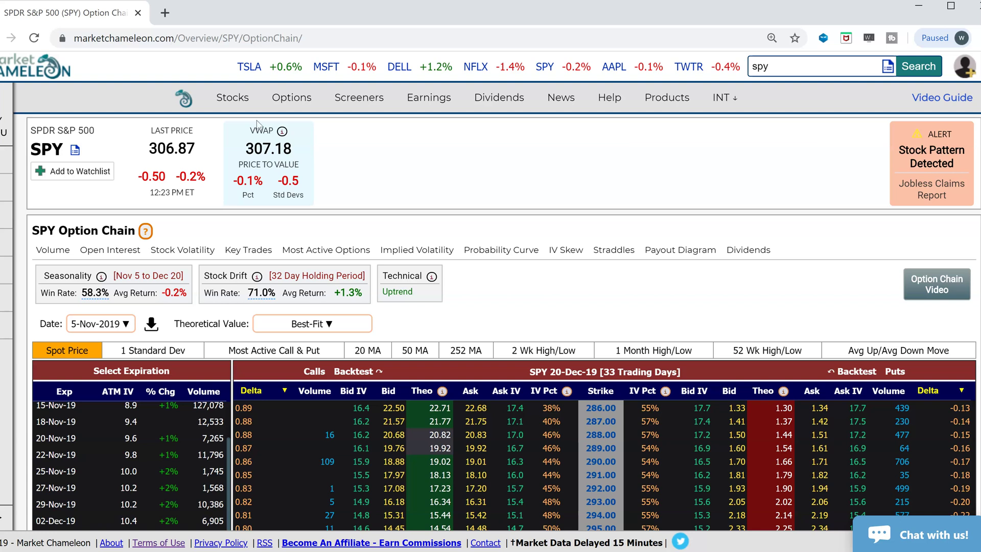
scroll(169, 155, "down", 3)
scroll(584, 357, "down", 2)
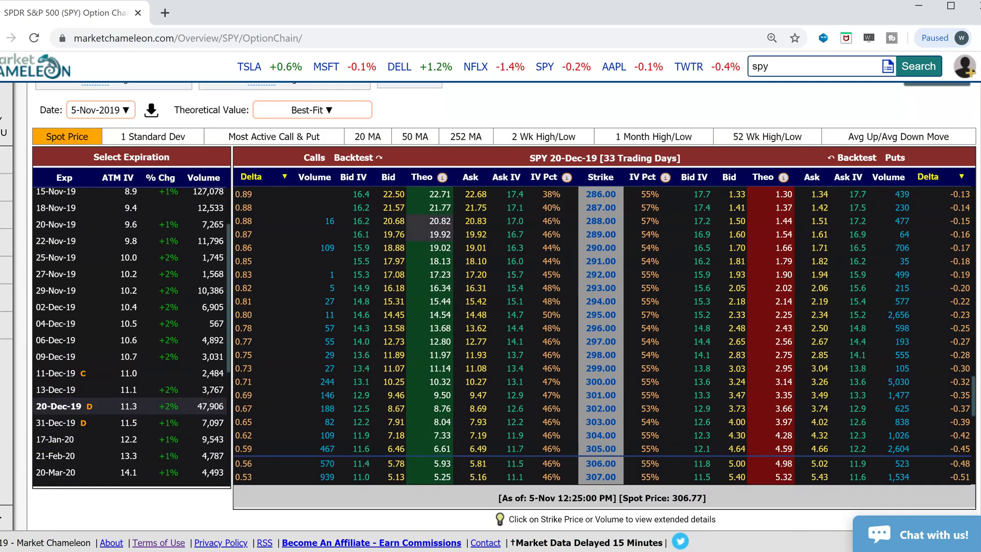
- Start a 20-Dec-19 SPY strategy that buys the 300 put at the ask and sells the 290 put at the bid
mouse_move(584, 387)
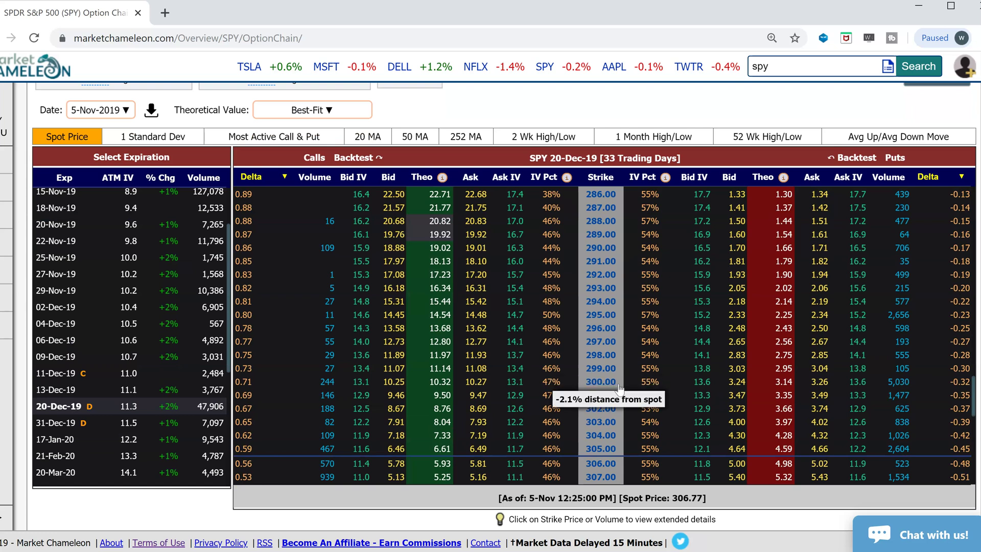
left_click(821, 384)
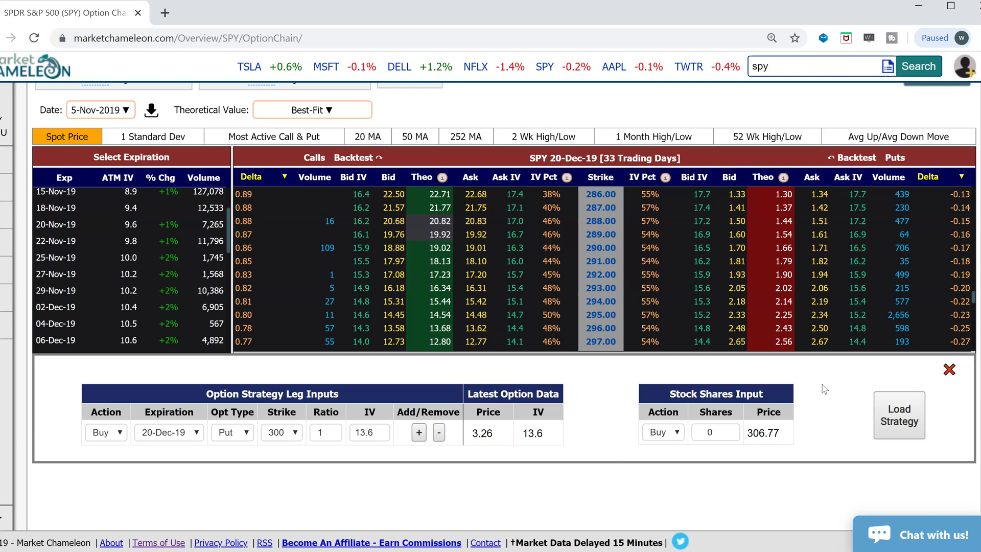
double_click(741, 252)
left_click(738, 250)
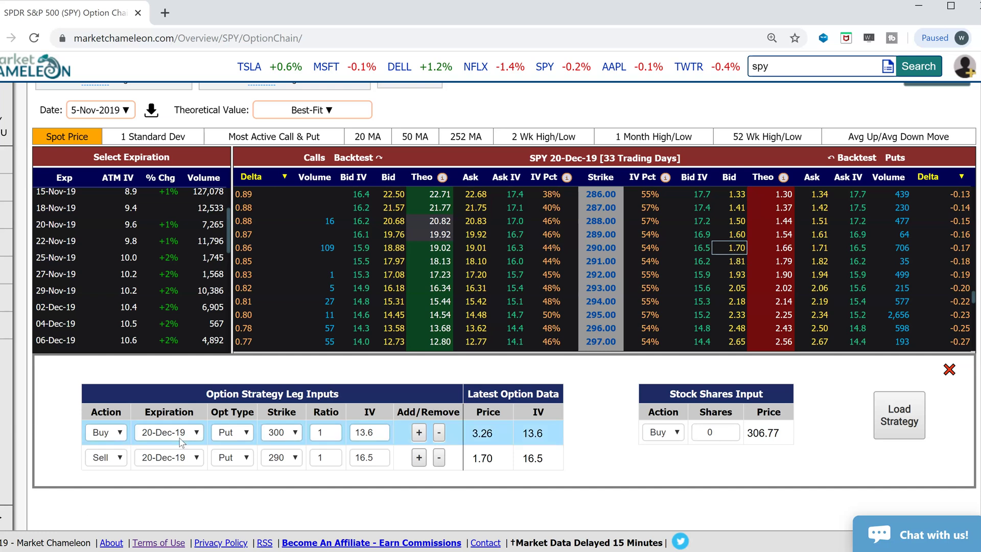
- Check both legs' latest prices, set the sold 290 put's ratio to 2, and load the strategy
left_click(477, 433)
left_click_drag(482, 432, 494, 432)
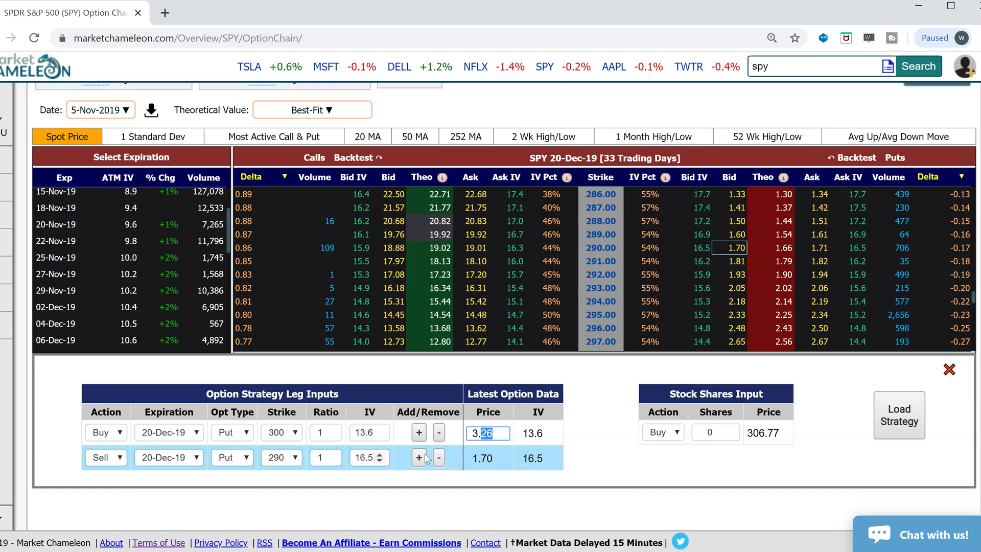
left_click(495, 457)
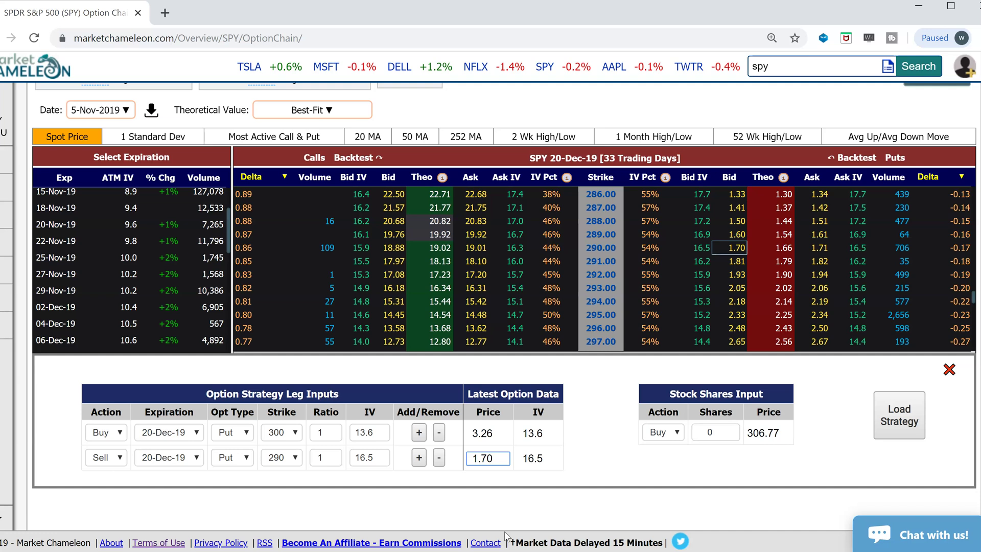
left_click(332, 454)
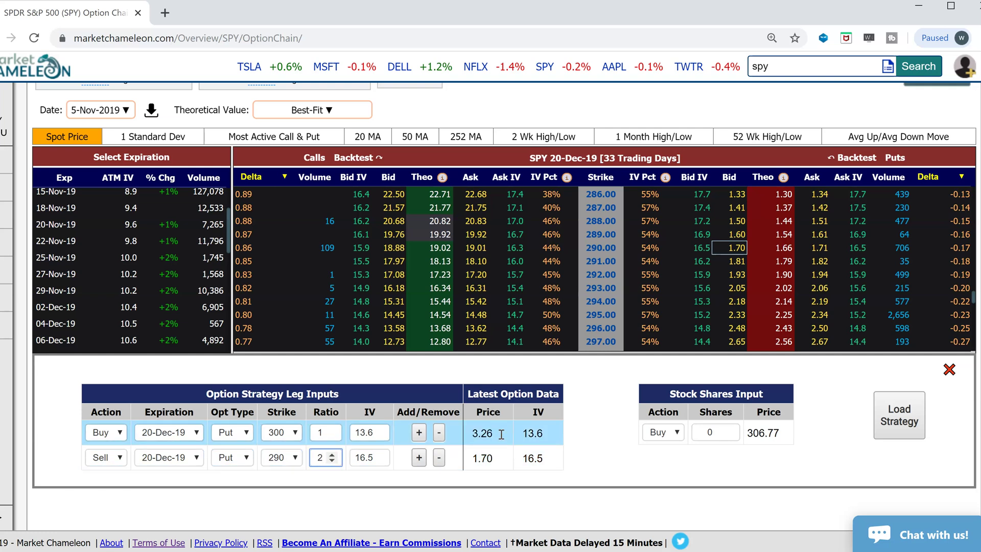
left_click(500, 461)
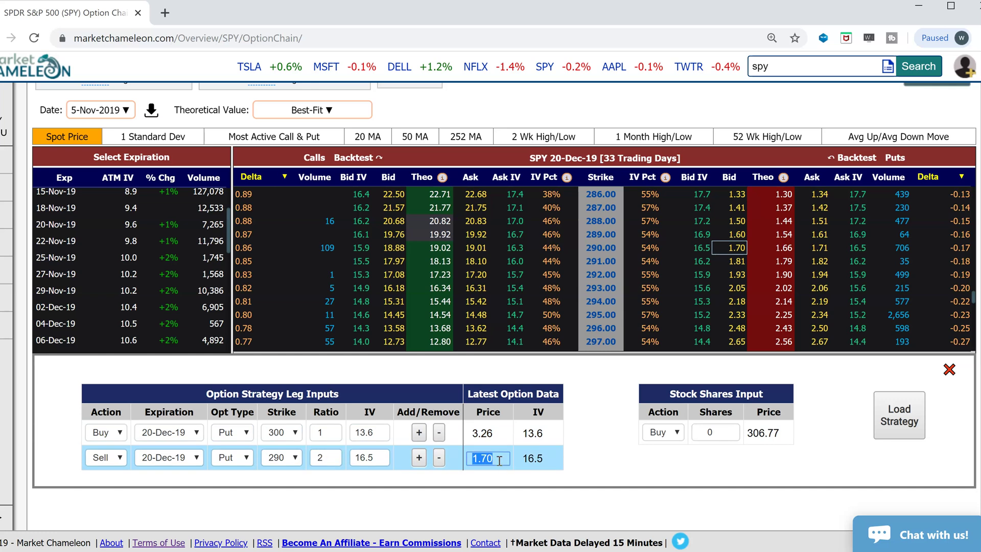
left_click(895, 417)
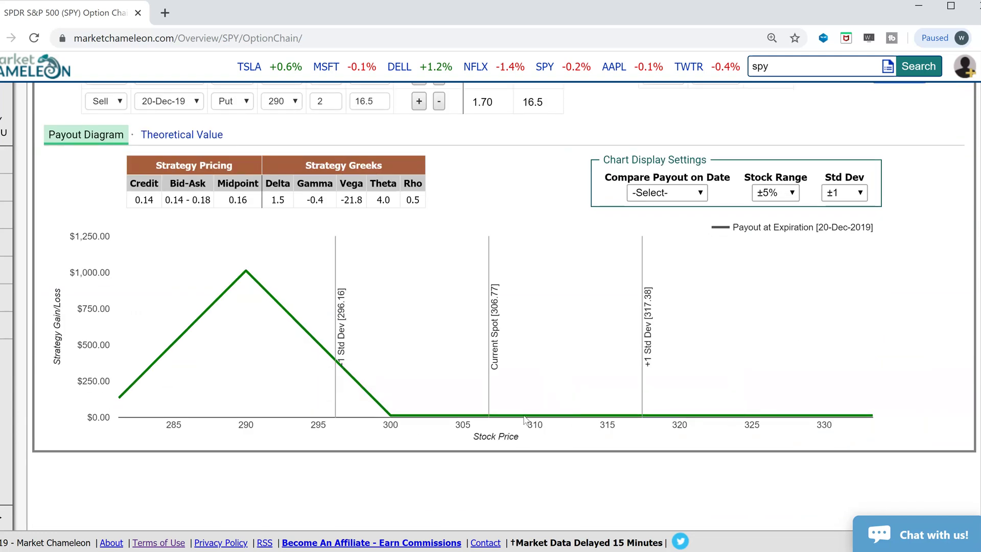
- Compare the strategy's credit with its payout at expiration and widen the chart's stock range to ±10%
mouse_move(414, 391)
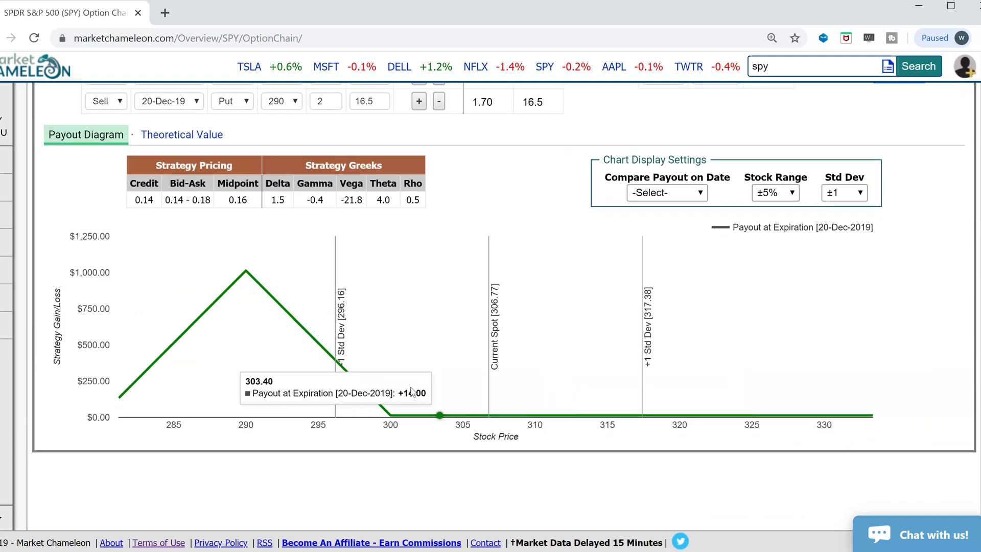
double_click(144, 200)
mouse_move(387, 410)
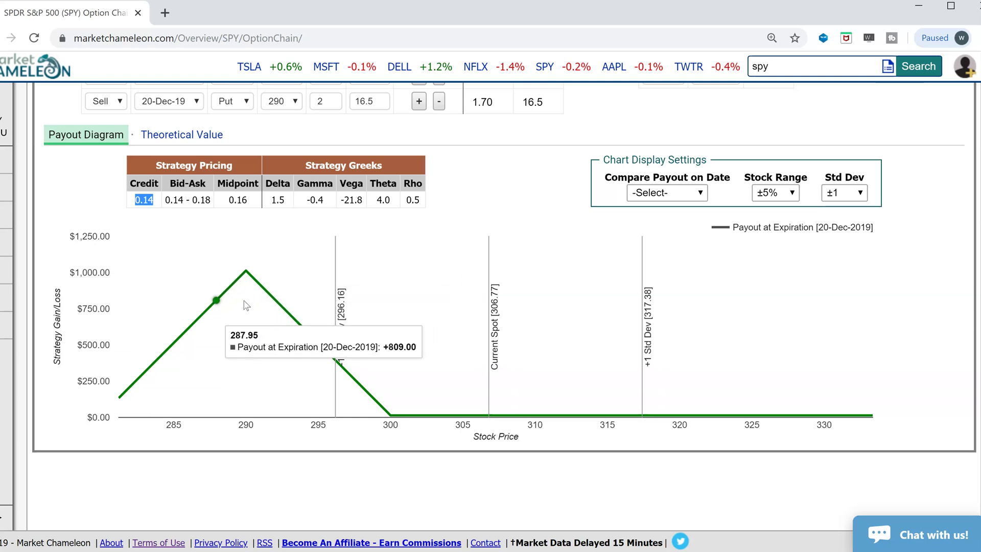
left_click(794, 195)
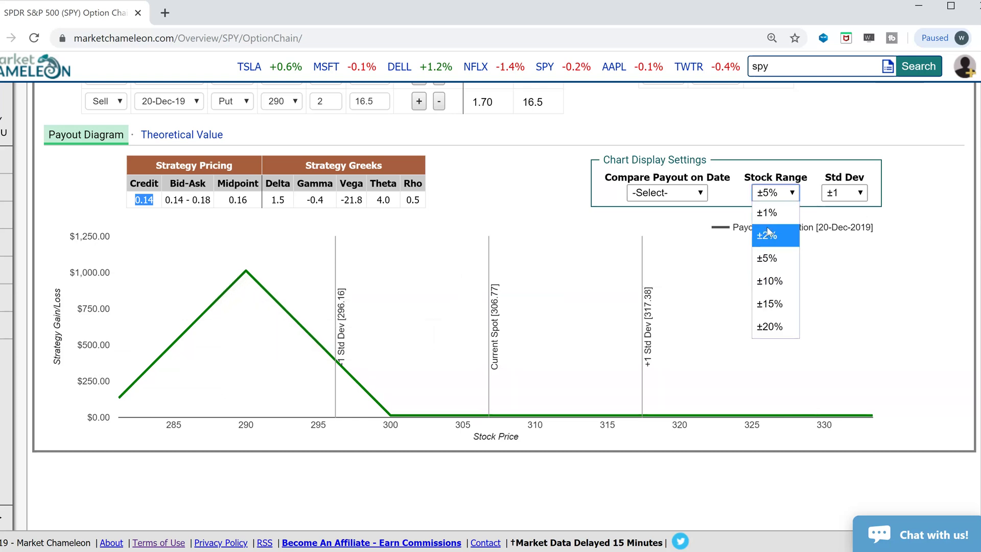
left_click(770, 286)
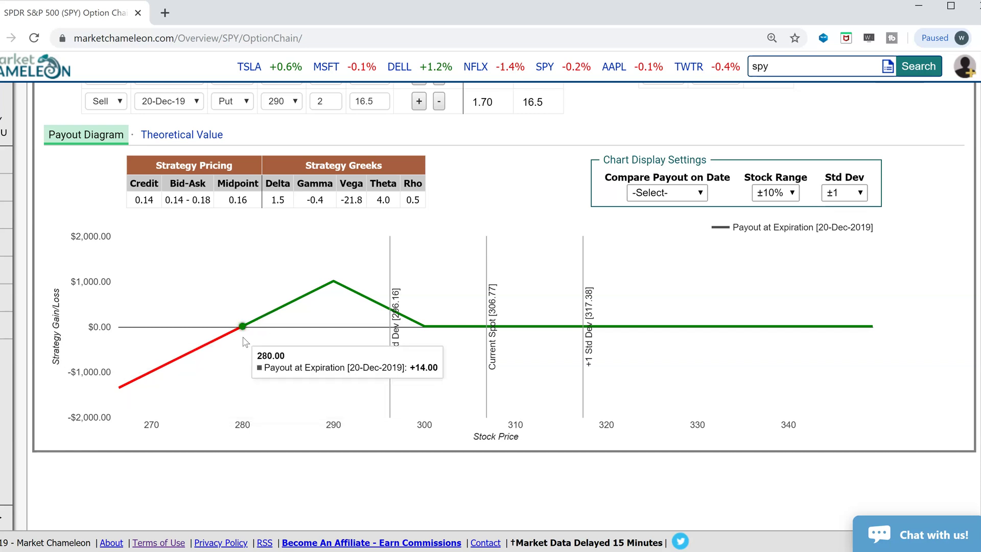
- Review the 300/290 put legs against the option chain and examine the payout at expiration on the downside
scroll(568, 269, "up", 1)
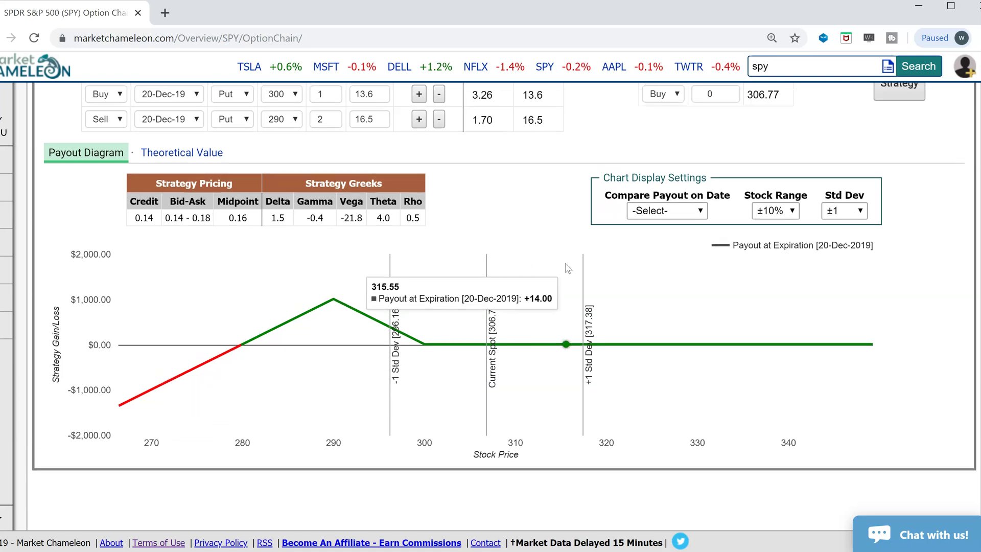
scroll(568, 268, "up", 1)
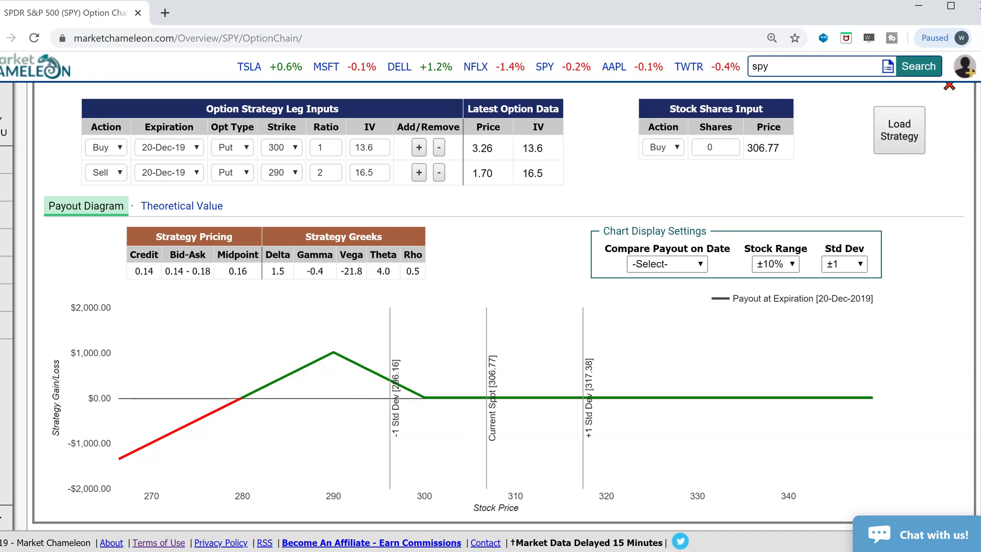
scroll(204, 122, "up", 10)
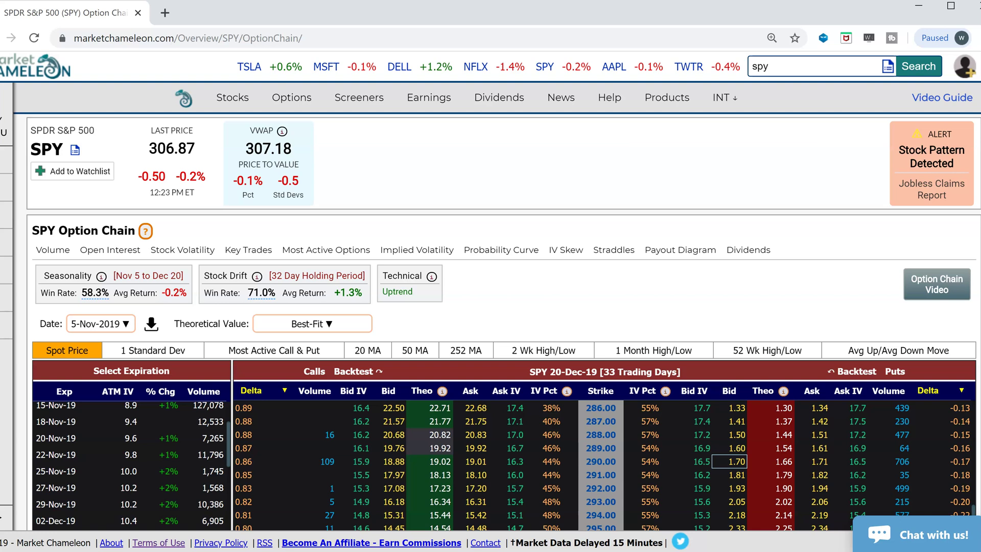
scroll(950, 227, "down", 7)
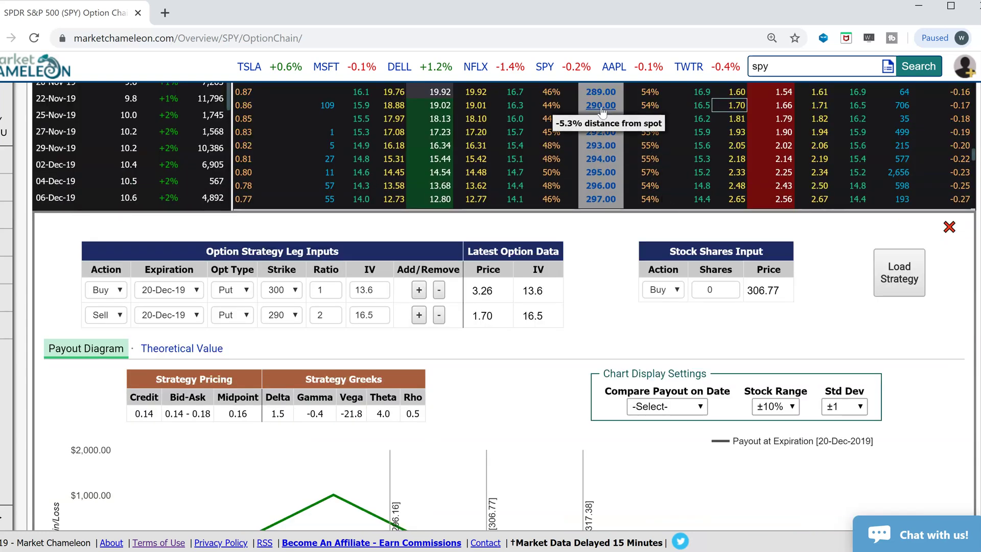
scroll(942, 342, "down", 2)
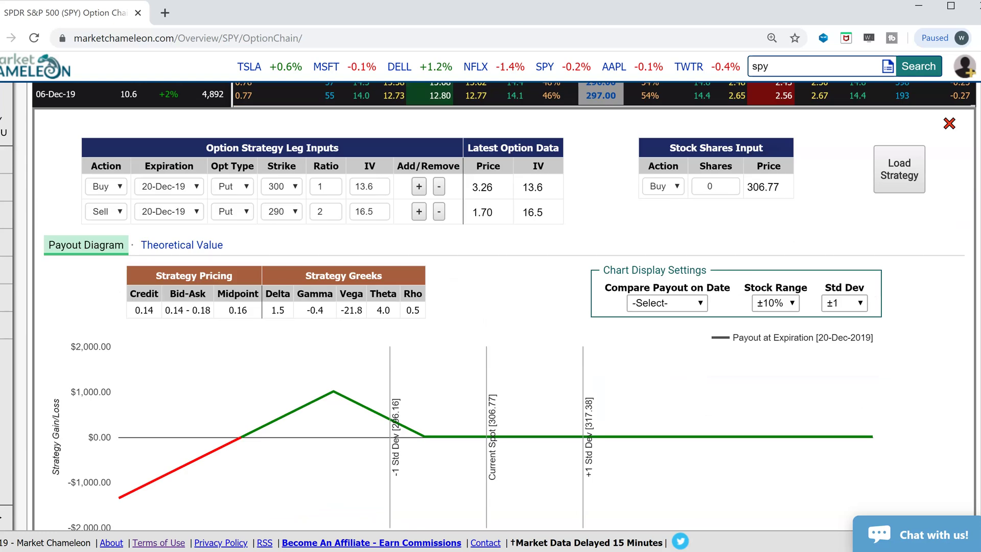
scroll(547, 322, "down", 2)
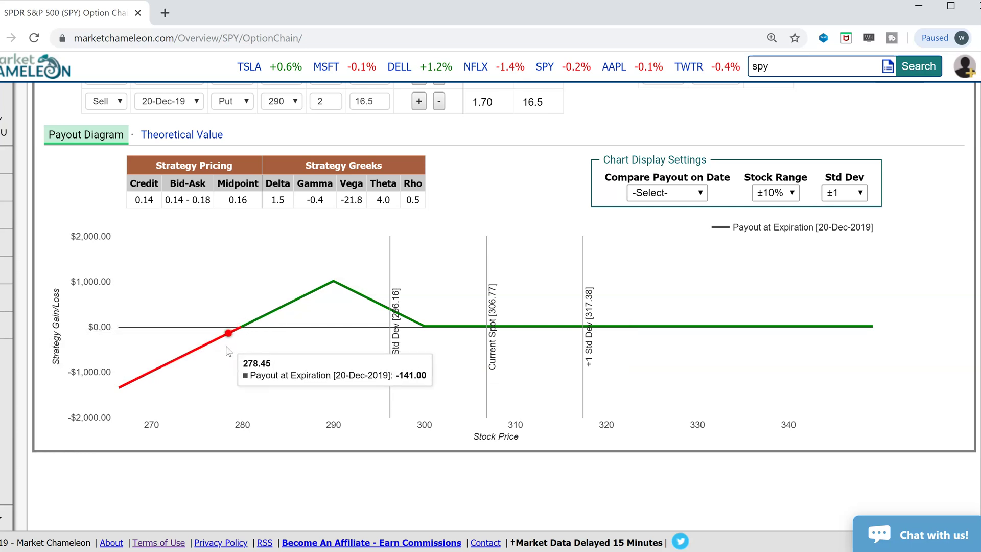
- Show the strategy's theoretical value and compare it with the current bid-ask
scroll(207, 285, "up", 3)
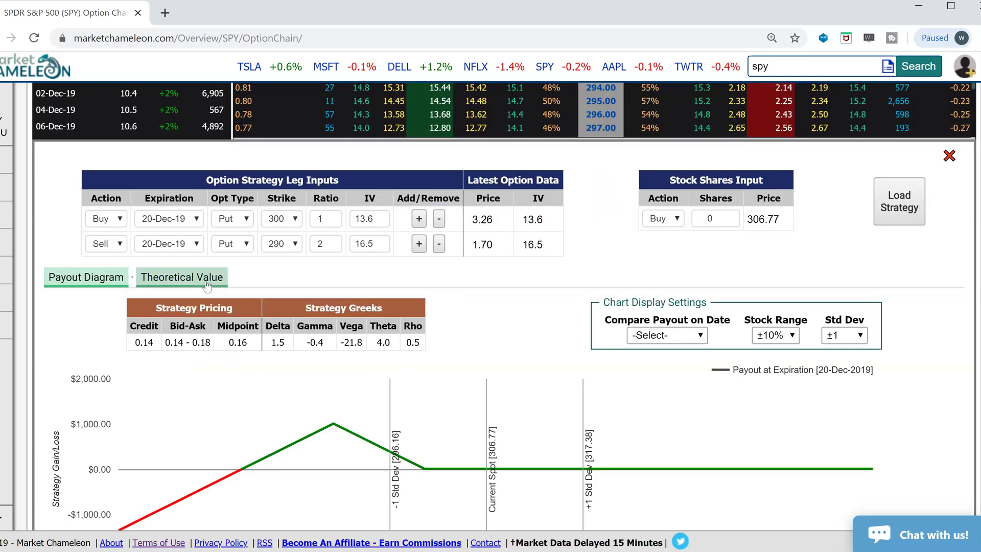
left_click(207, 281)
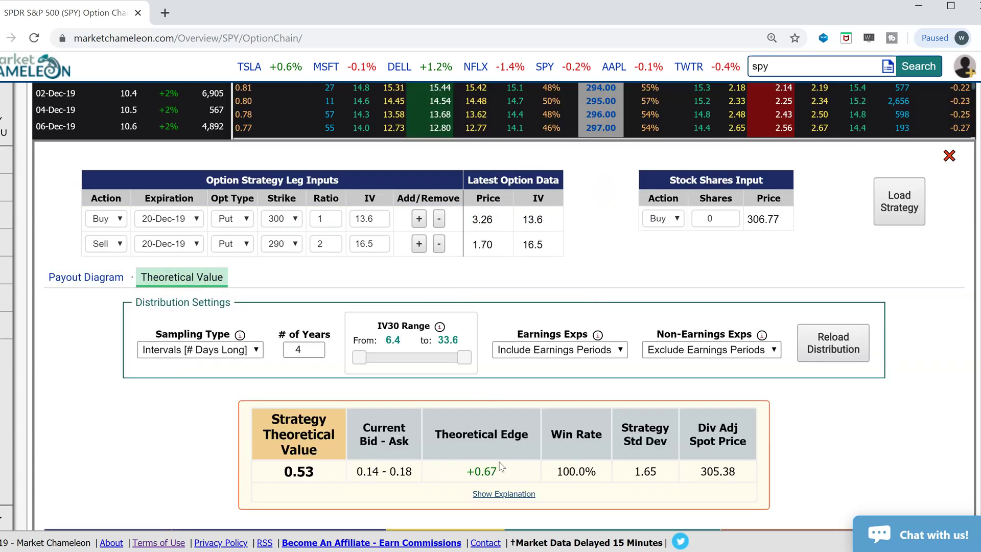
left_click_drag(319, 472, 281, 471)
left_click(350, 480)
double_click(378, 473)
left_click(387, 470)
left_click_drag(317, 475, 284, 470)
left_click(361, 472)
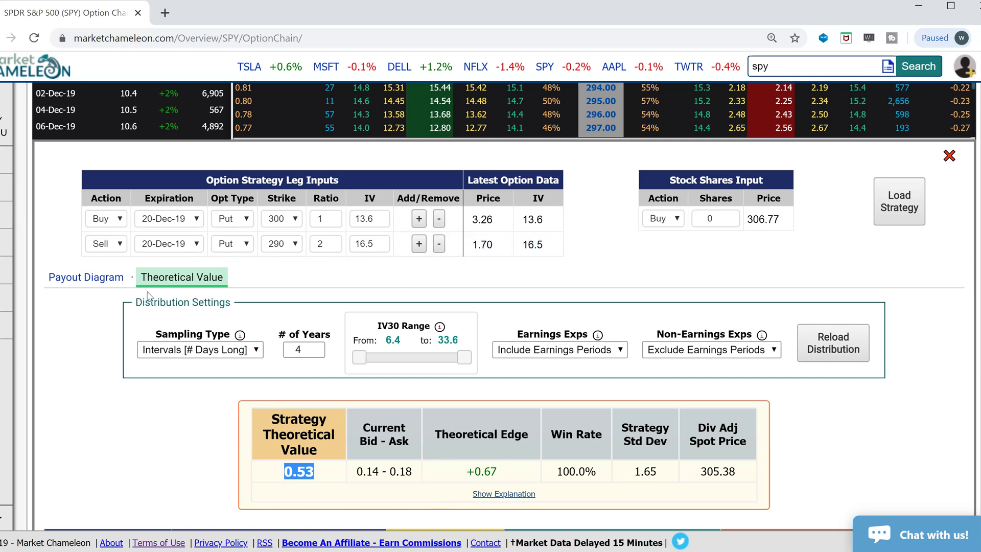
- Return to the payout diagram and examine the downside loss area and the strategy's vega
left_click_drag(85, 280, 764, 257)
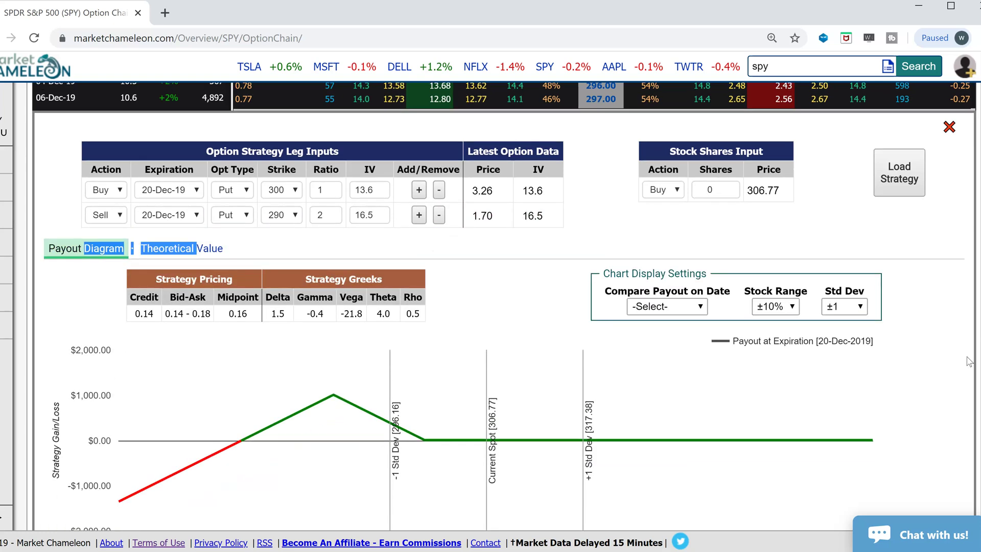
scroll(972, 358, "down", 3)
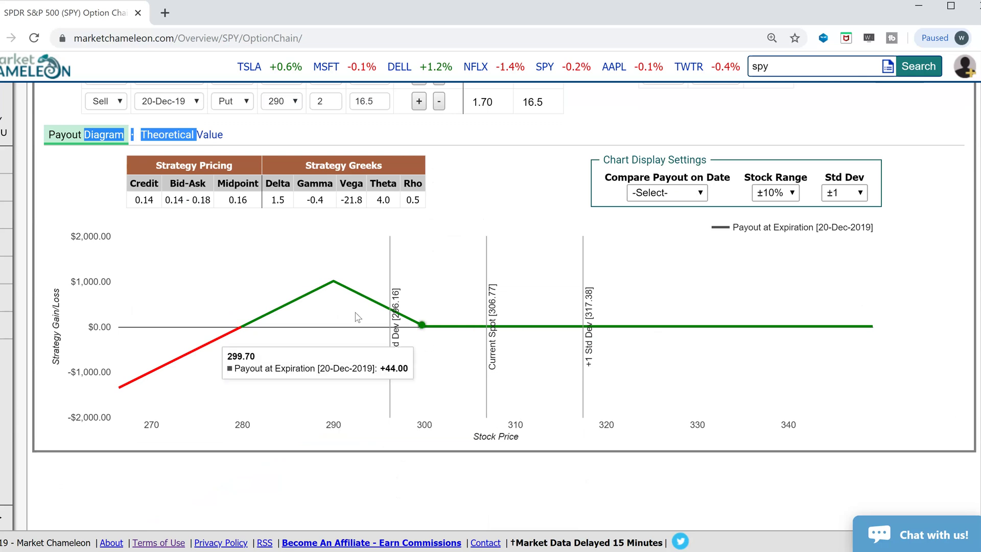
mouse_move(219, 345)
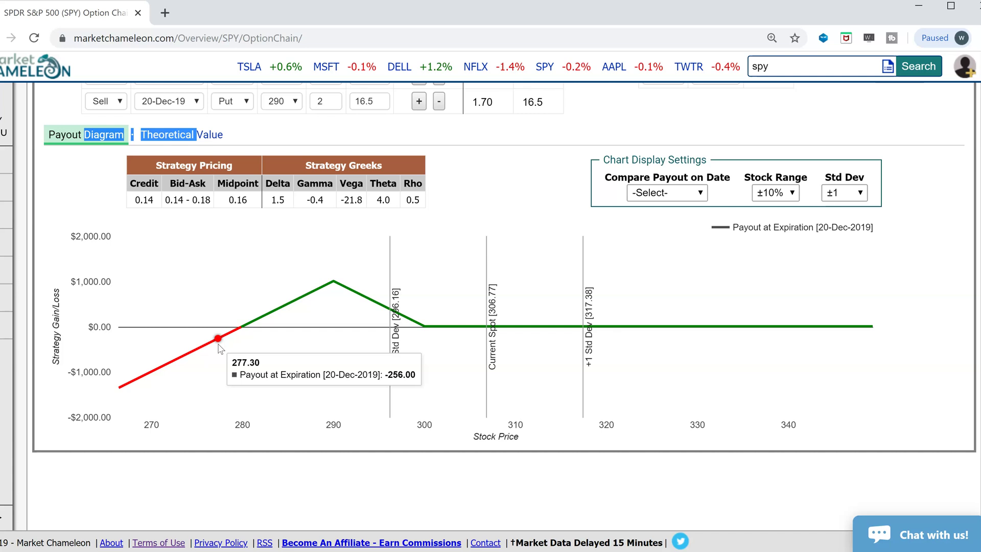
left_click_drag(365, 204, 343, 202)
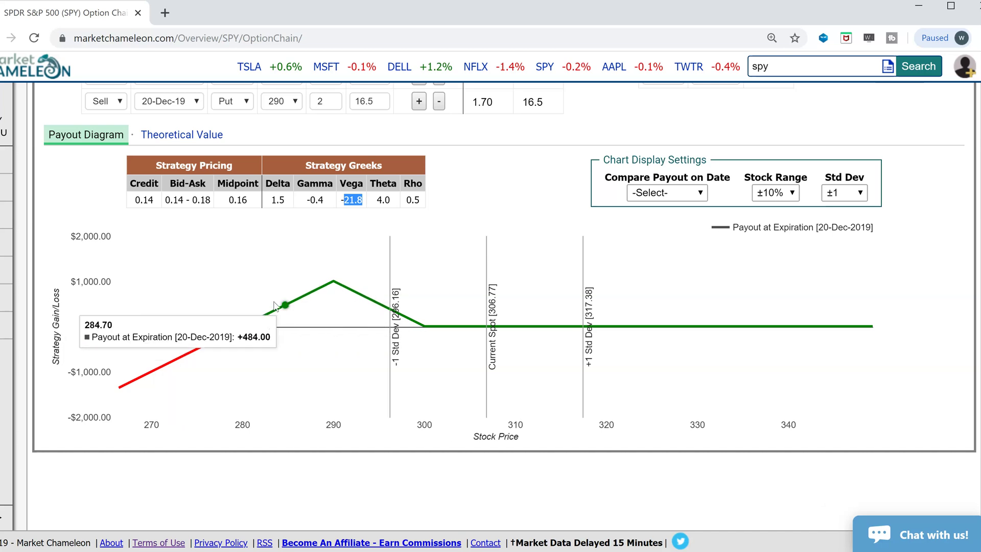
- Close the 20-Dec-19 put strategy and load the option chain for the 18-Sep-20 expiration
scroll(943, 238, "up", 4)
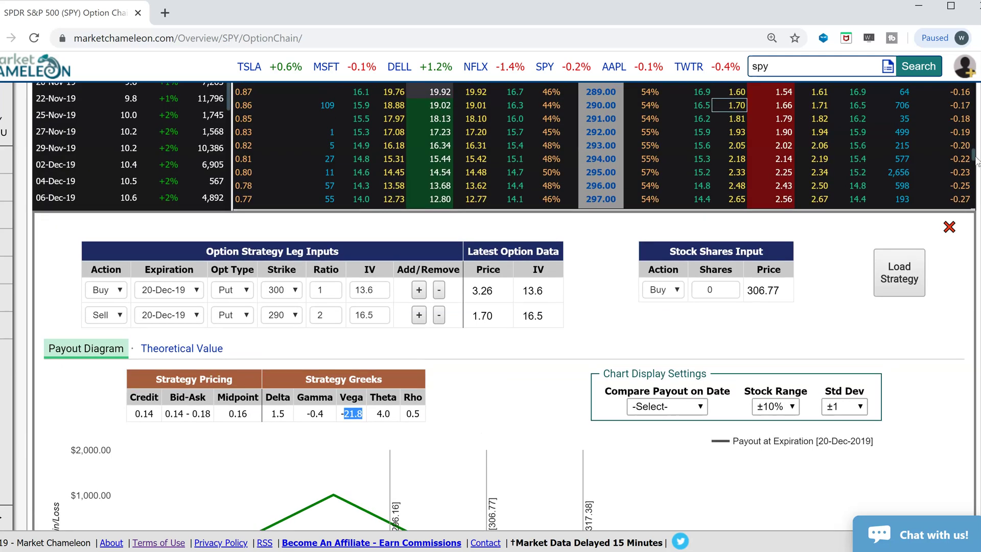
left_click(943, 236)
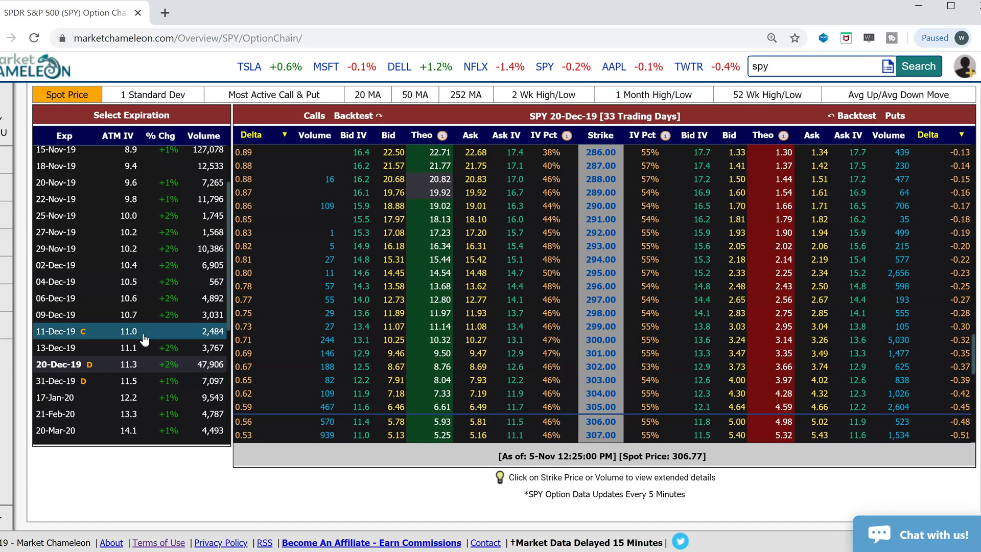
scroll(145, 337, "down", 5)
scroll(143, 347, "down", 1)
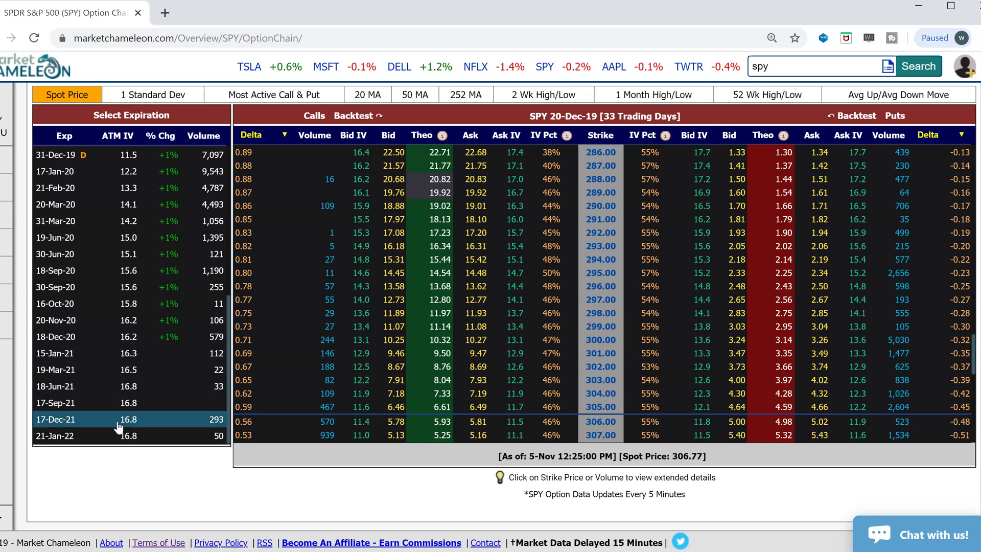
left_click(118, 281)
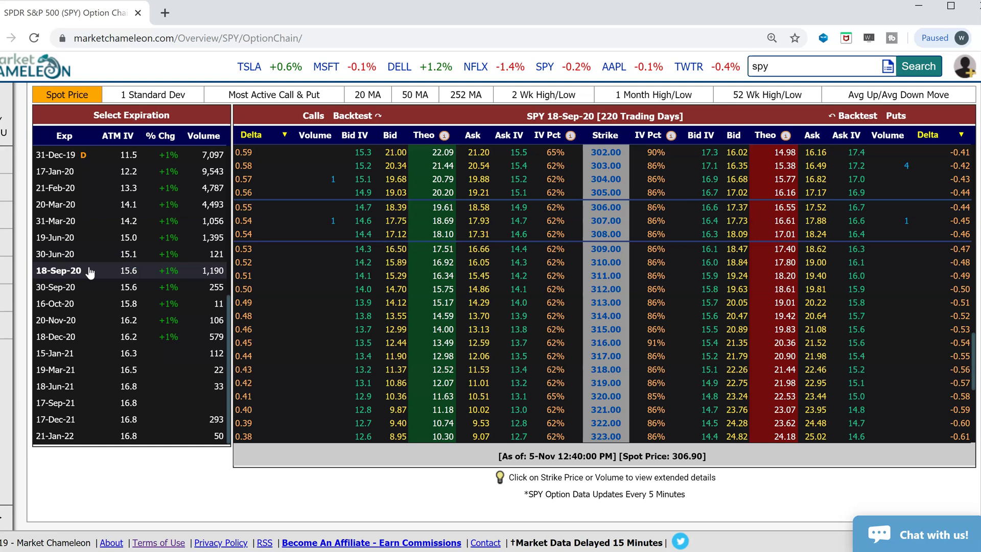
left_click(610, 114)
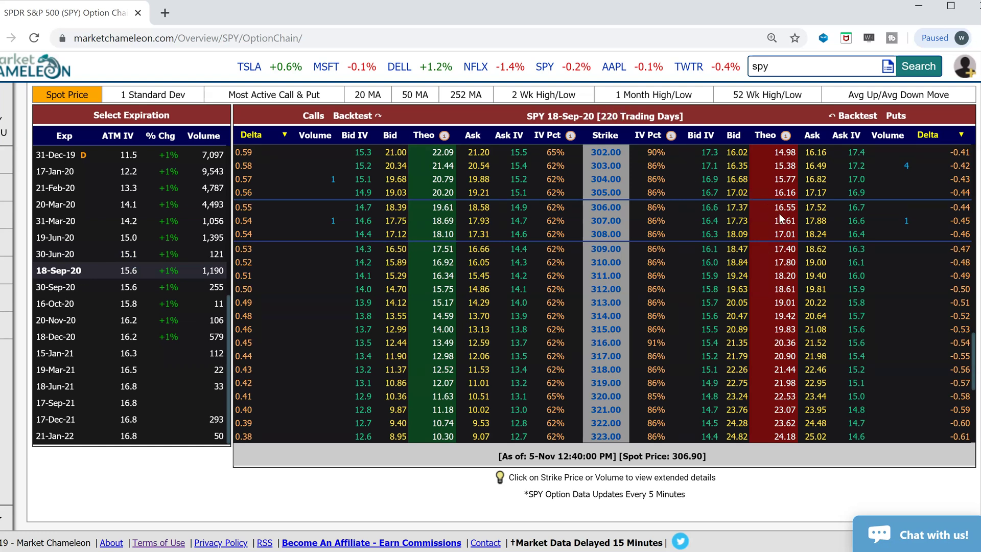
- Start an 18-Sep-20 strategy that buys the 300 put at the ask and sells the 290 put at the bid
scroll(780, 219, "up", 3)
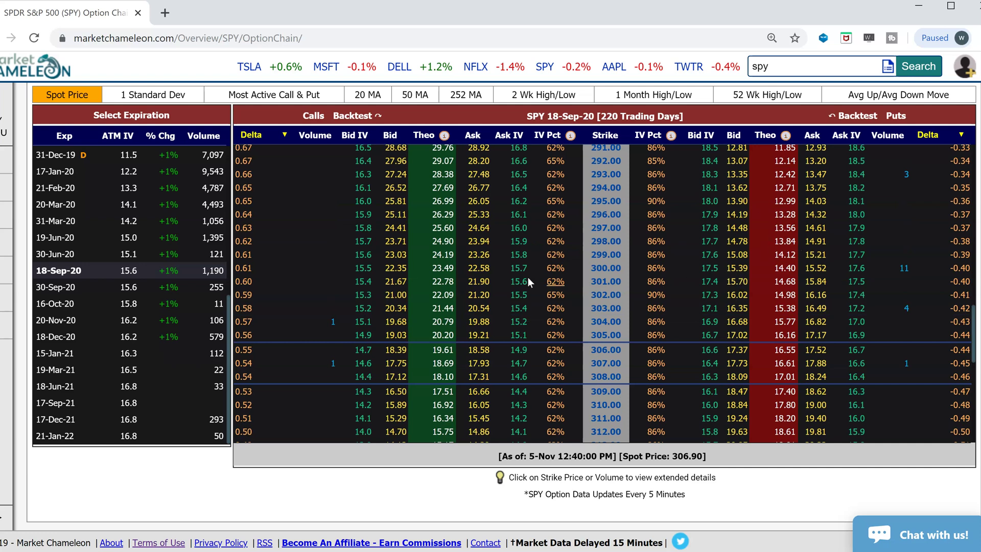
mouse_move(604, 269)
left_click(822, 272)
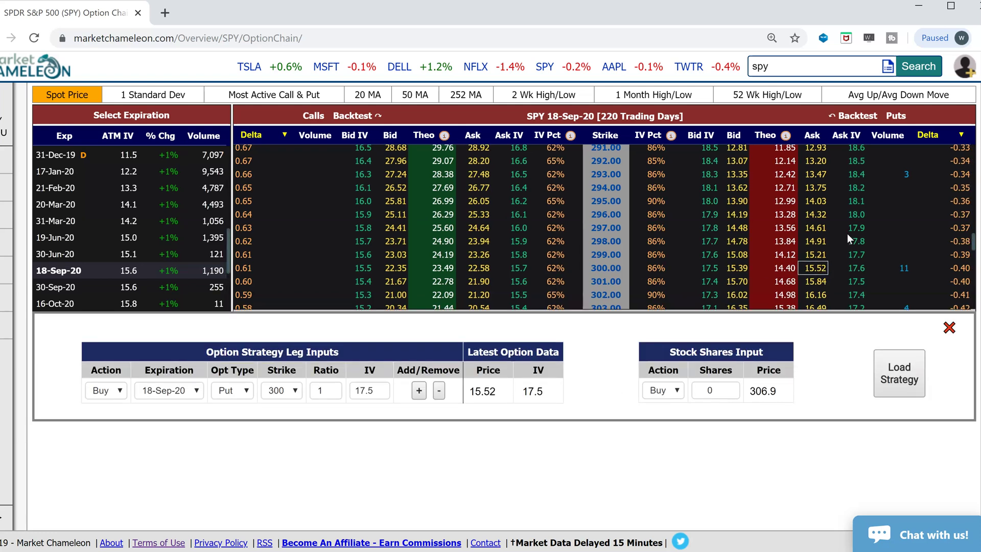
double_click(494, 391)
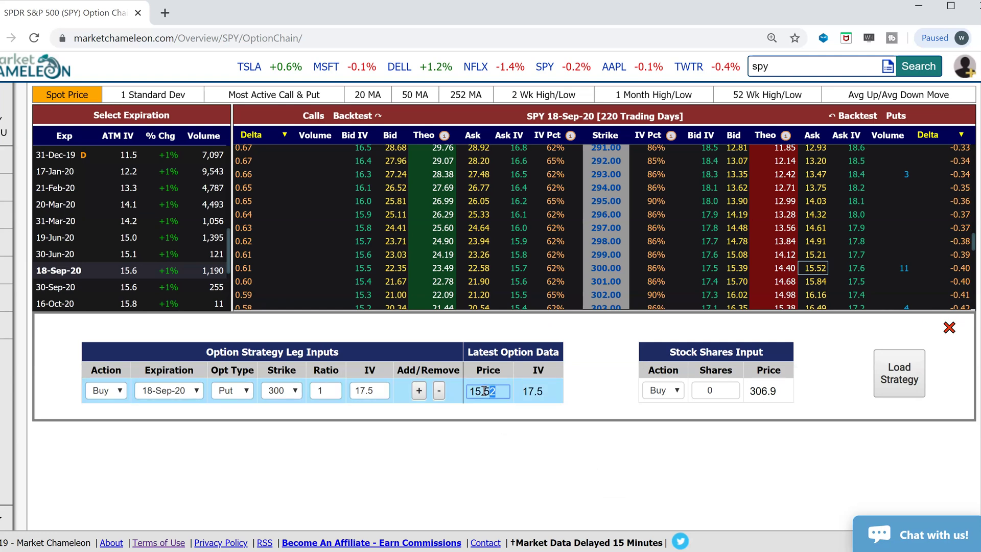
scroll(742, 187, "up", 2)
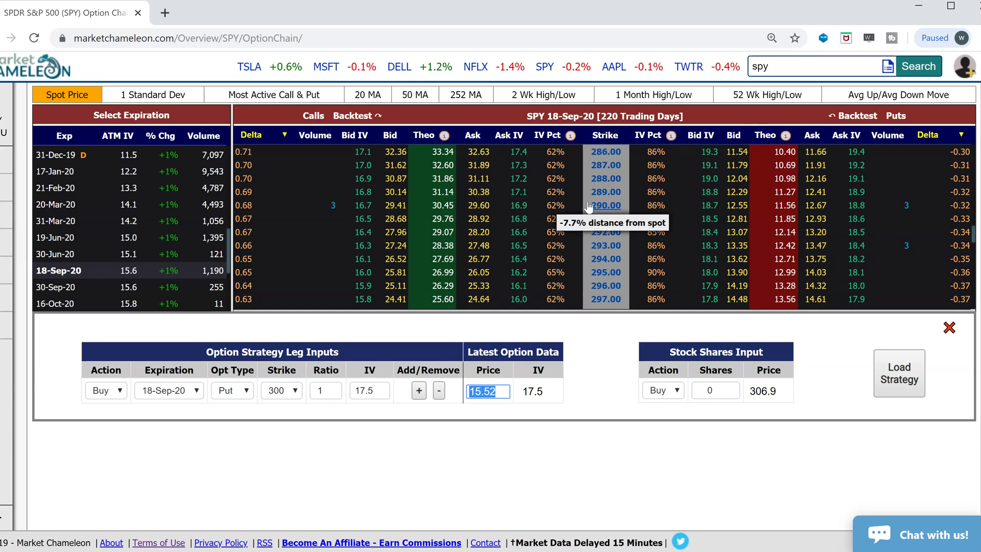
left_click(737, 206)
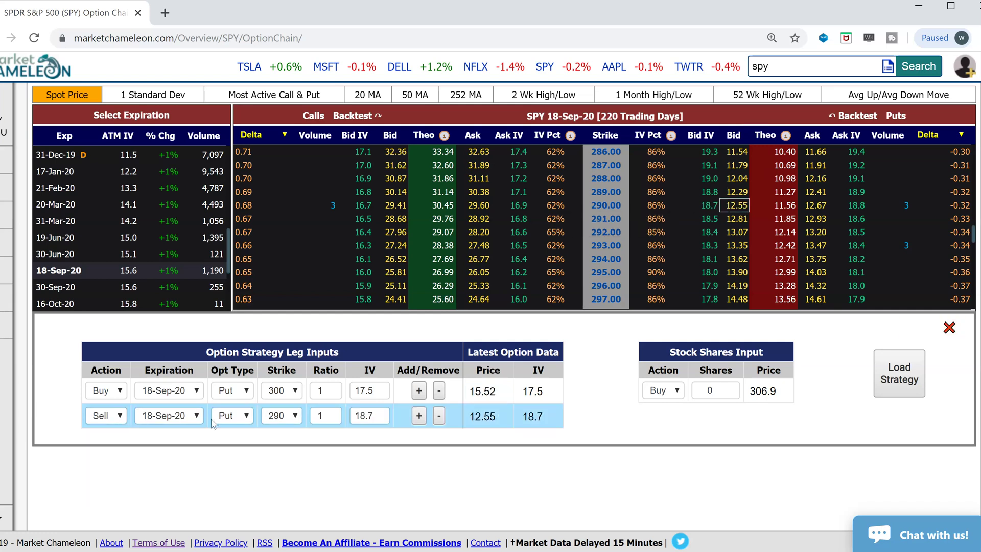
- Set the ratio of the sold 290 put to 2 and load the strategy to view its payout diagram
double_click(332, 414)
left_click(478, 391)
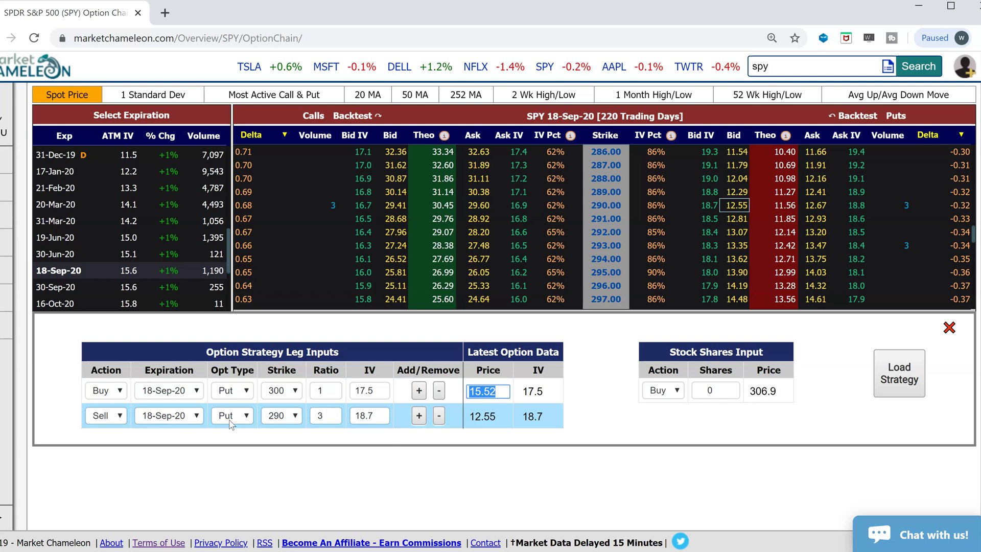
left_click(332, 419)
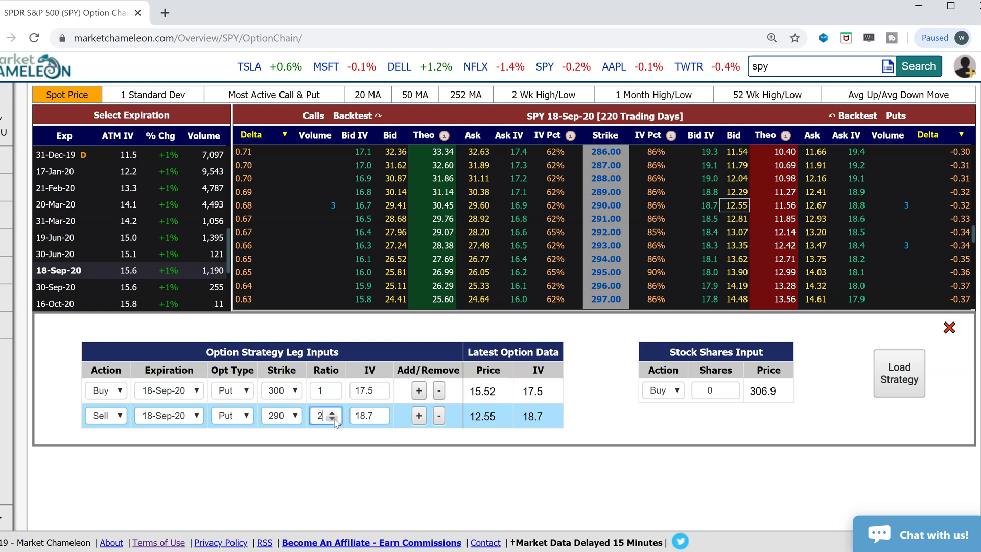
left_click(474, 417)
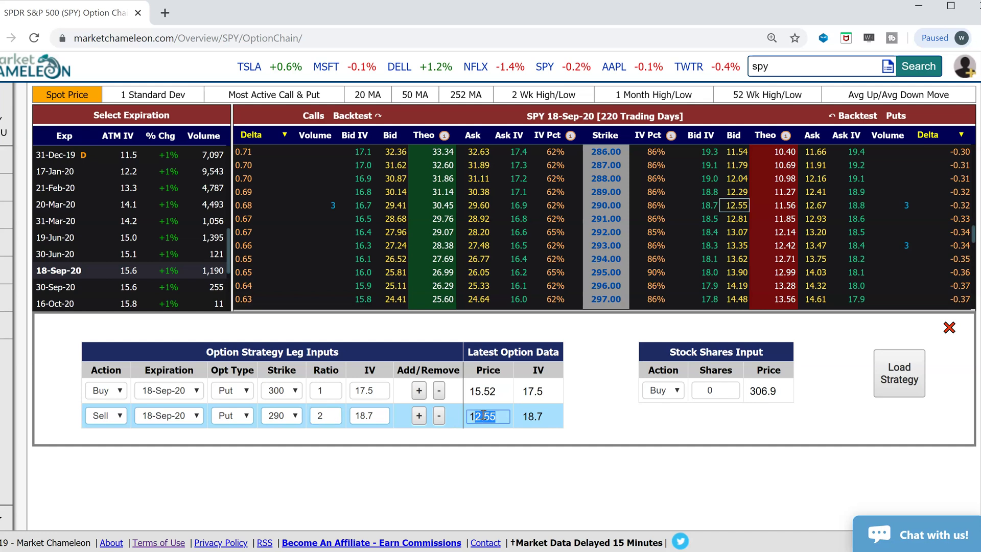
left_click(899, 374)
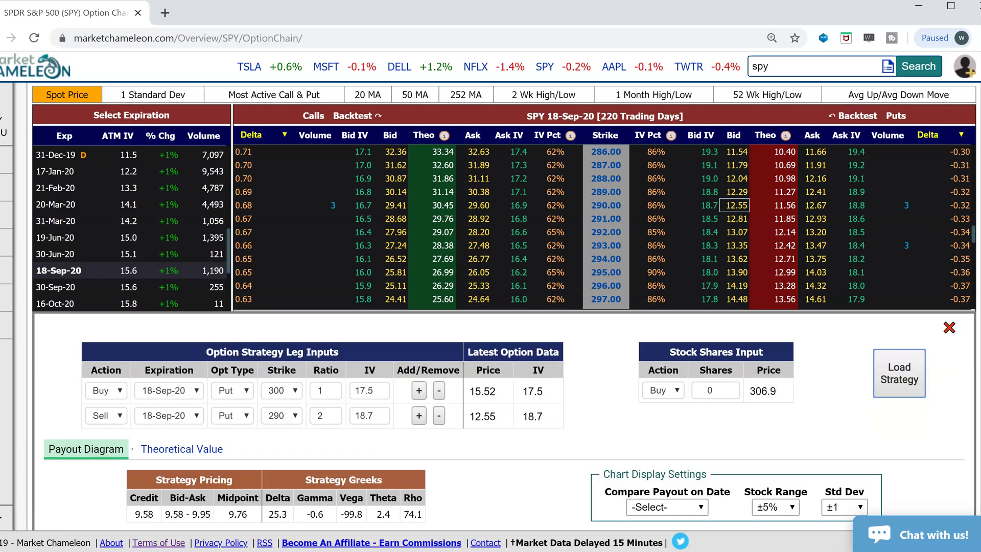
scroll(562, 307, "down", 5)
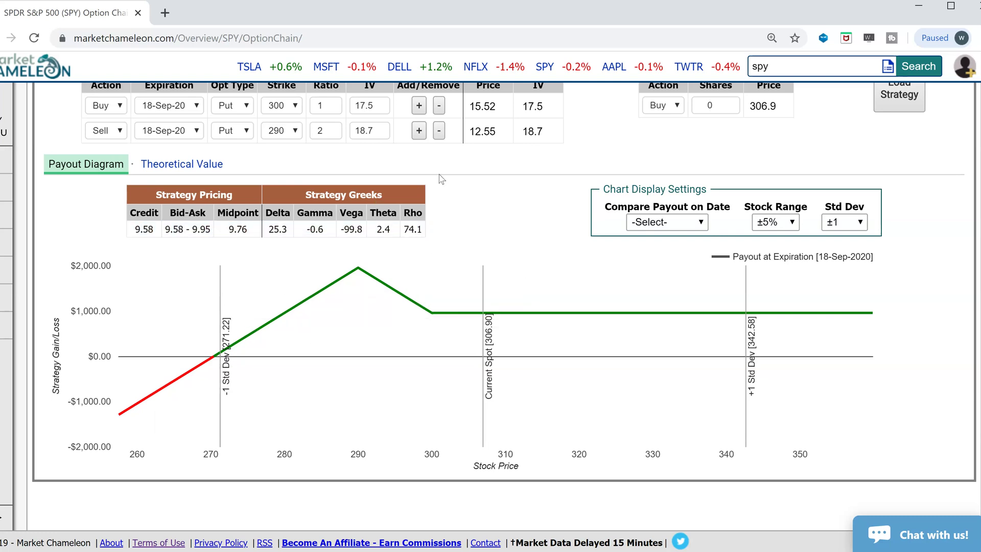
- Set the implied volatility of both 18-Sep-20 put legs to 21 and check the strategy's vega
scroll(889, 241, "up", 3)
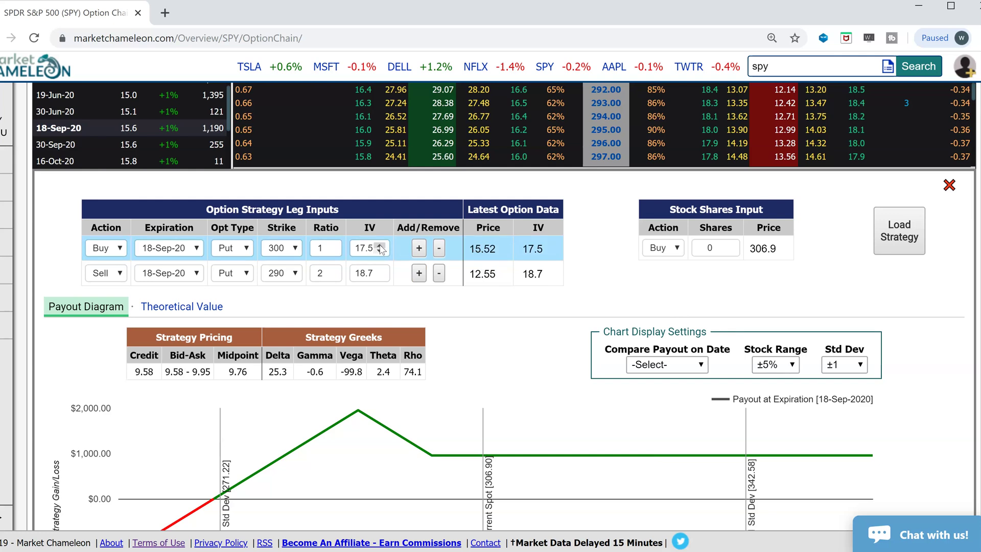
left_click_drag(380, 245, 381, 278)
left_click(381, 277)
left_click_drag(362, 372, 347, 371)
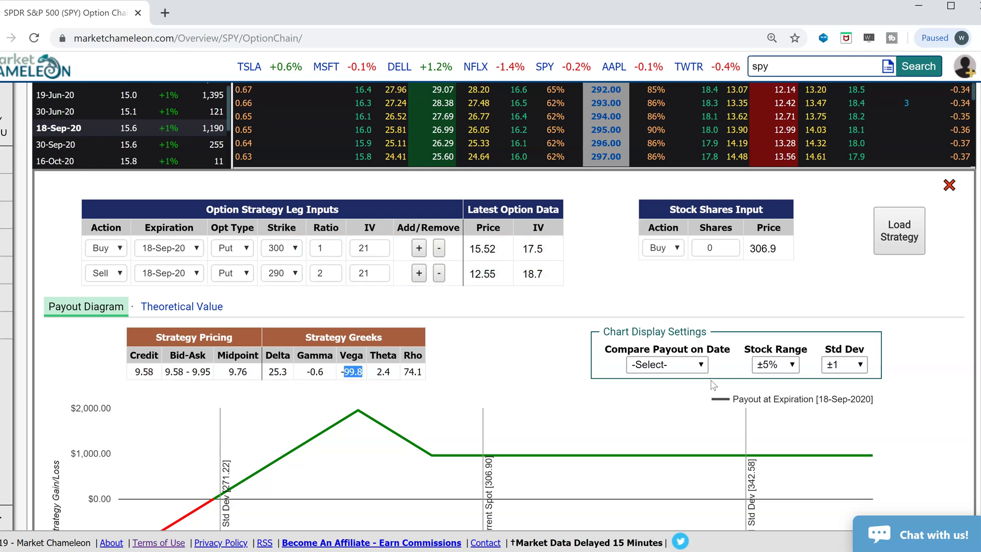
- Add a comparison payout curve for 2-Jan-2020 to the payout diagram
left_click(700, 369)
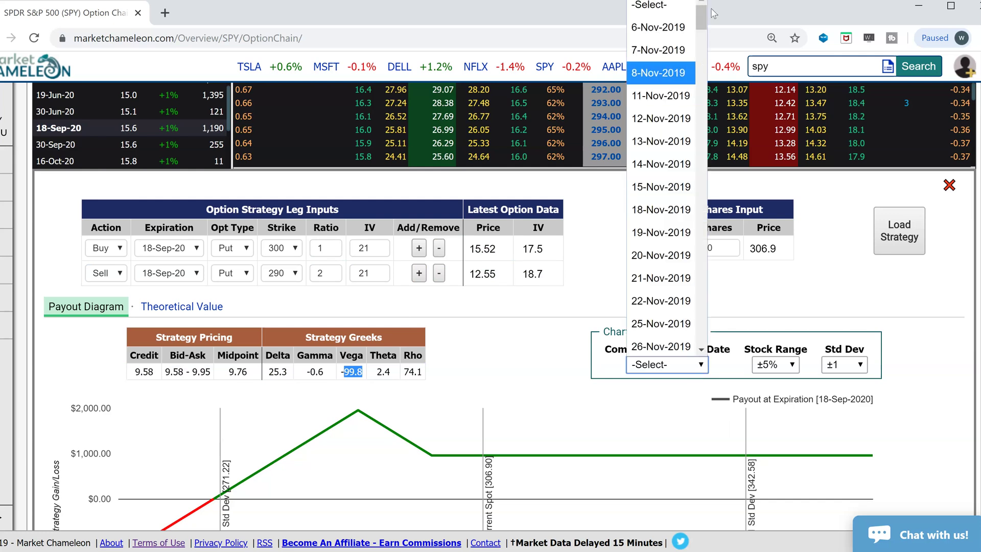
scroll(704, 55, "down", 5)
left_click_drag(704, 55, 705, 85)
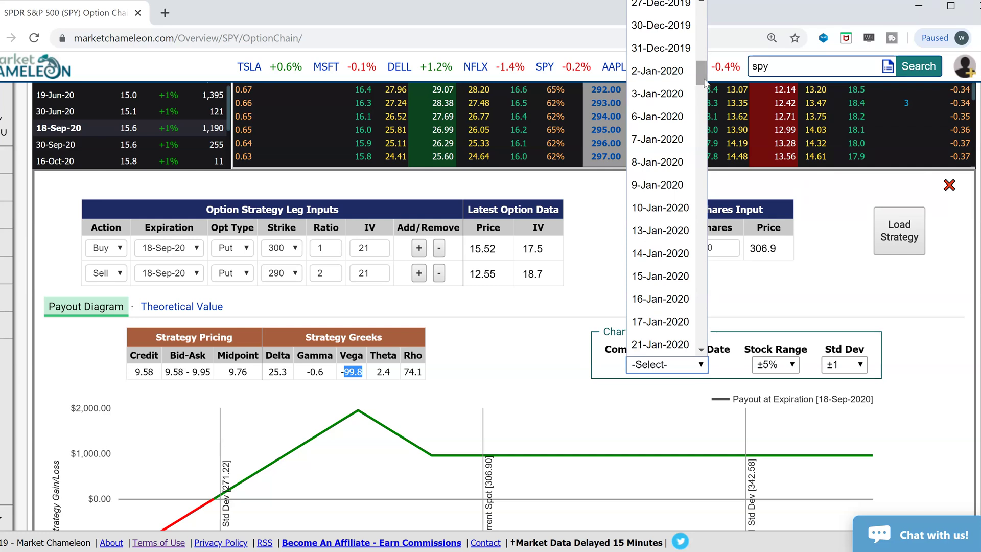
left_click(661, 76)
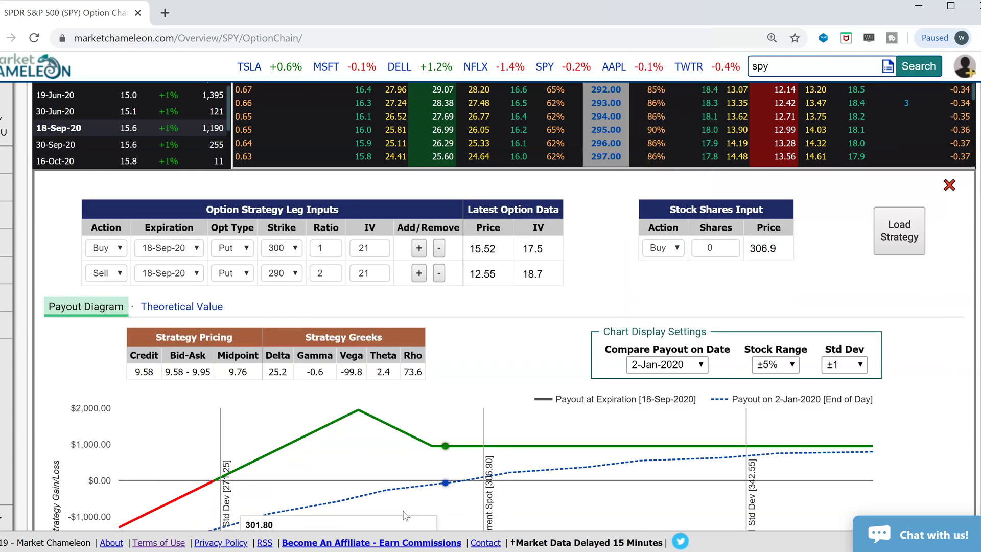
- Examine the 2-Jan-2020 payout curve around the 290 strike, the vega, and the credit against the midpoint price
scroll(450, 491, "down", 2)
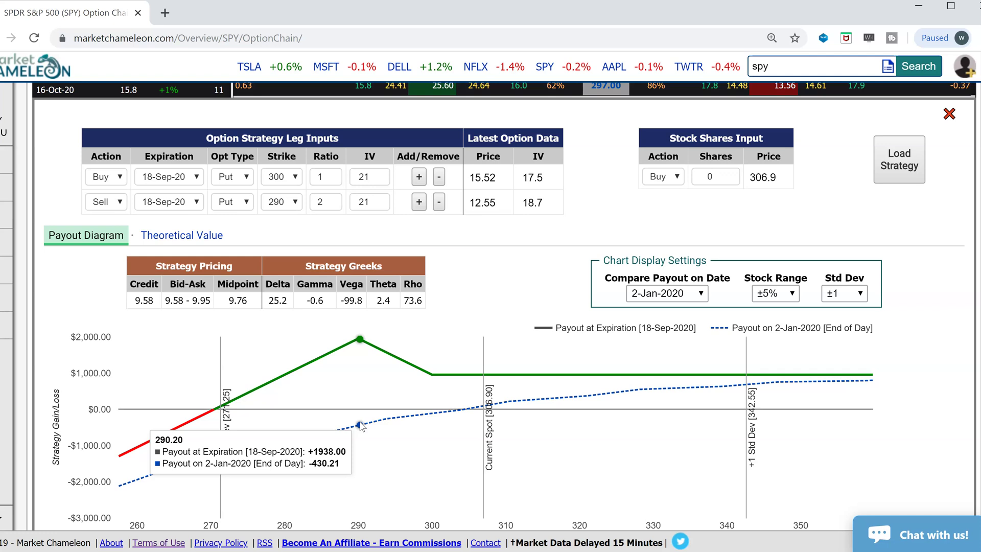
left_click_drag(363, 301, 345, 300)
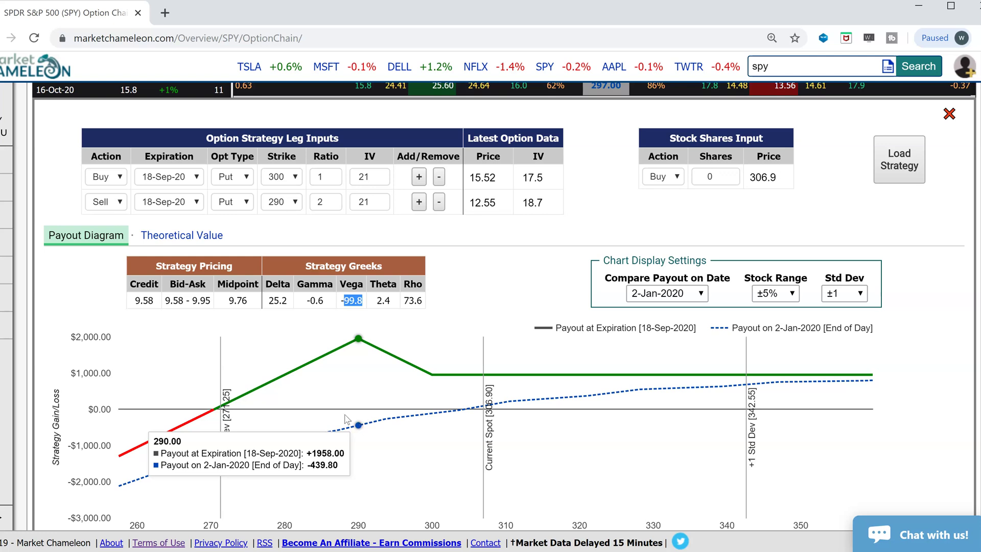
triple_click(156, 302)
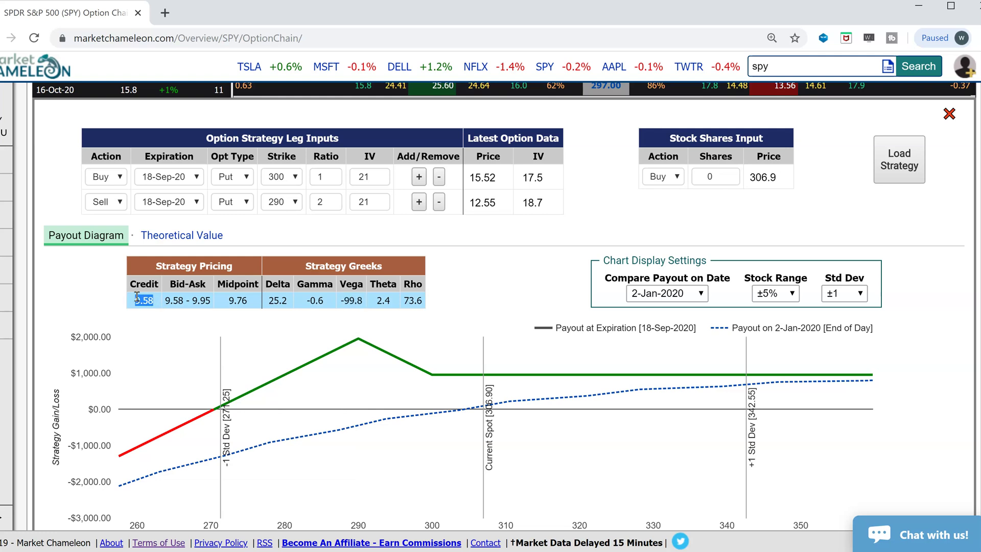
left_click_drag(254, 307, 229, 305)
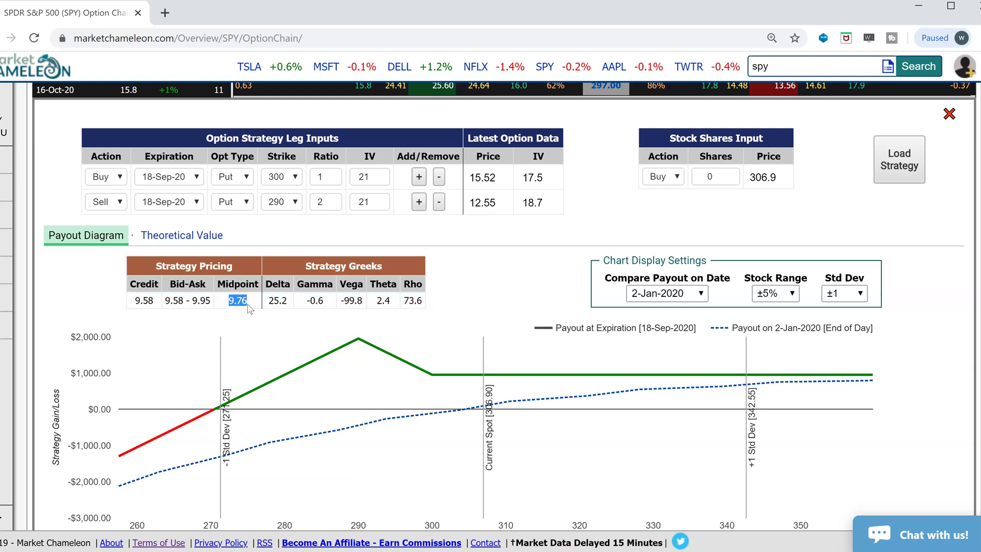
left_click_drag(154, 302, 132, 306)
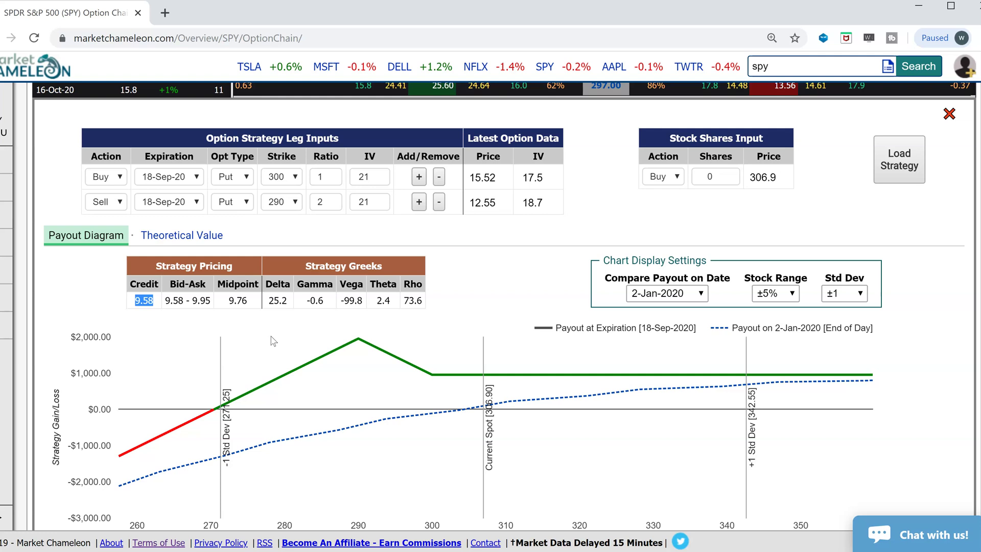
left_click_drag(254, 305, 228, 303)
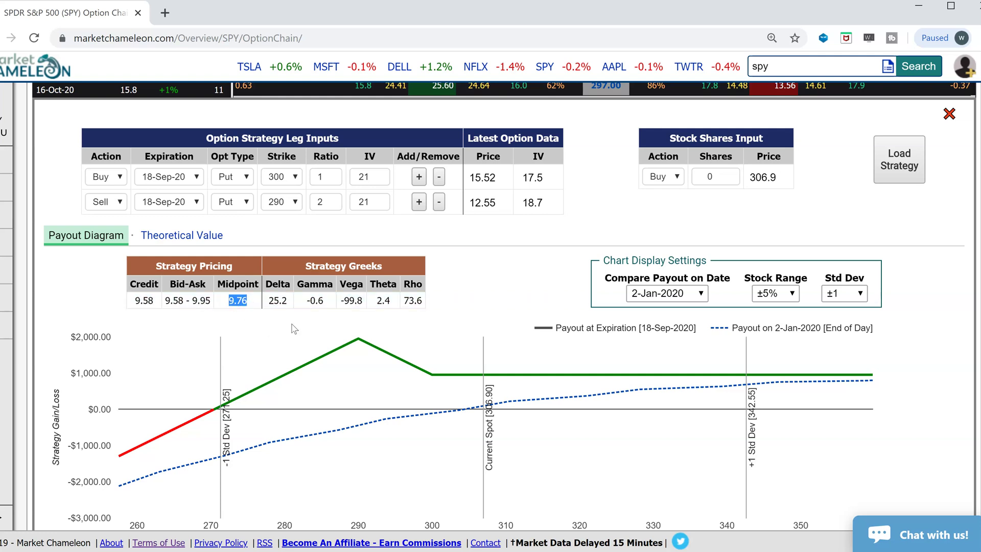